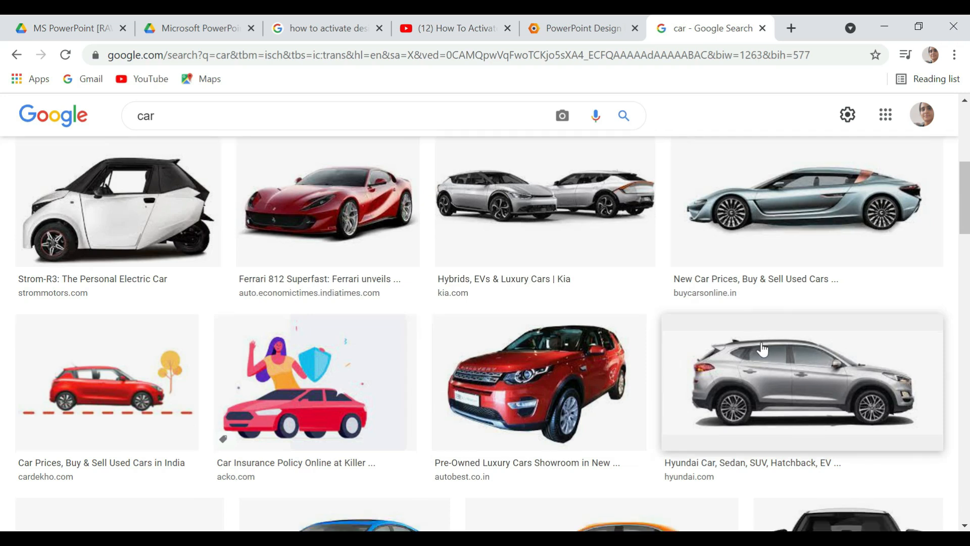
# - Save the orange AUTO1.com car image to the Desktop as a PNG named orange-car-hp-right-mercedez
pyautogui.click(591, 358)
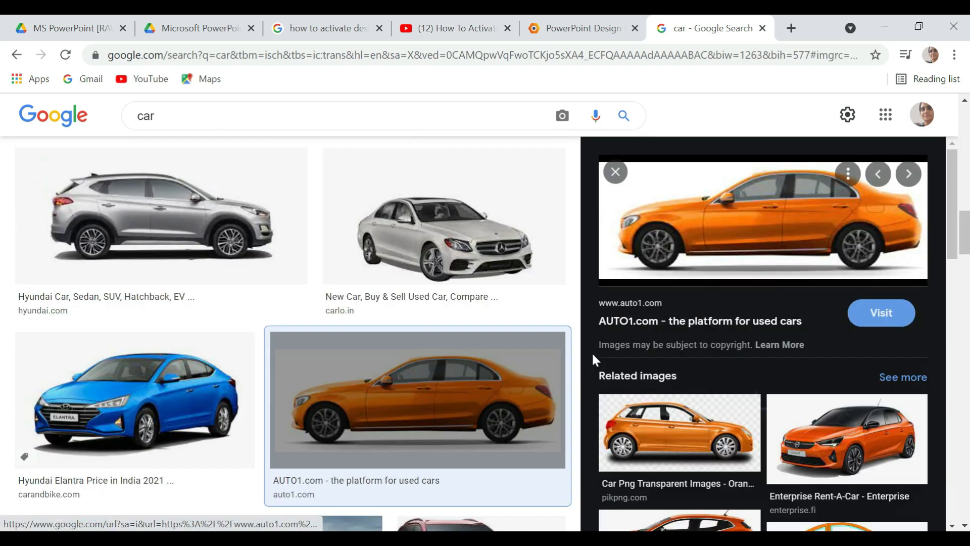
pyautogui.rightClick(736, 214)
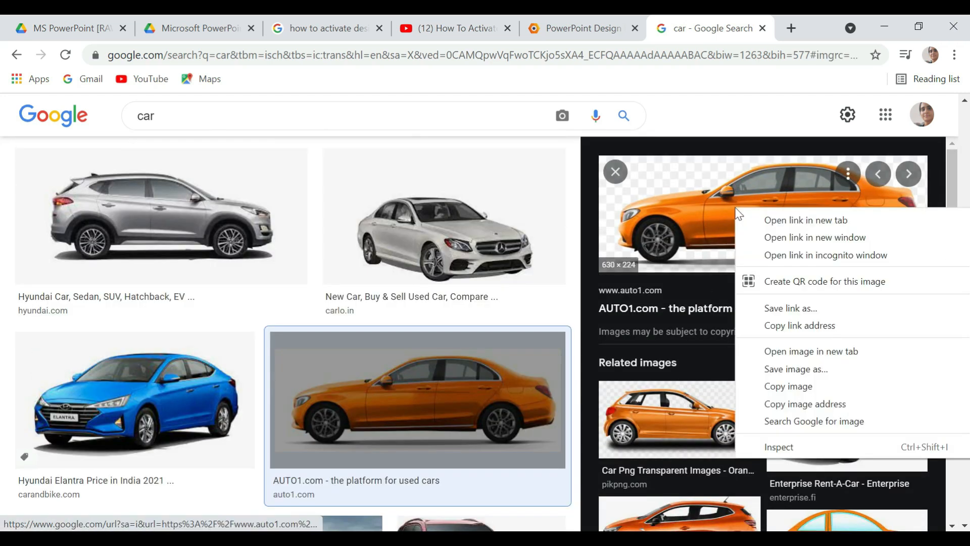
pyautogui.click(761, 369)
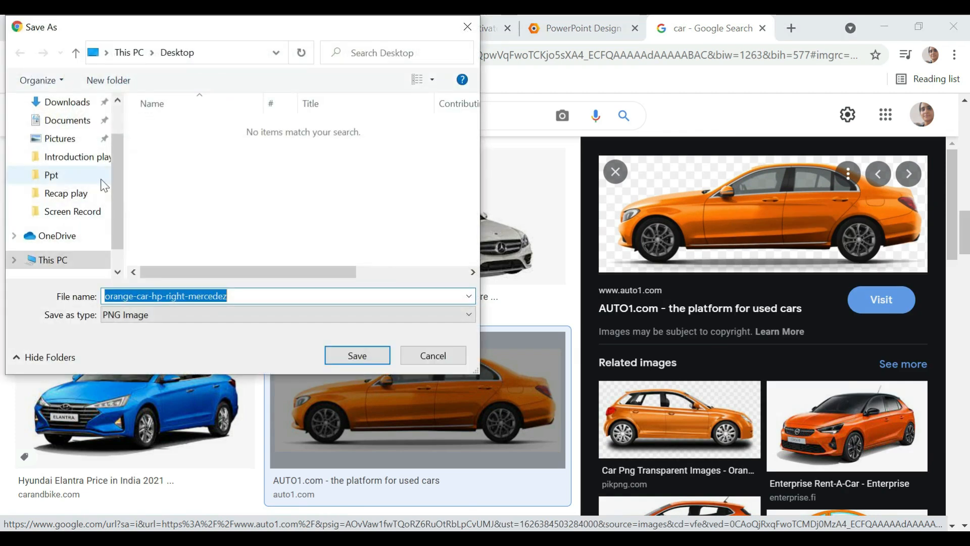
pyautogui.scroll(1, 61, 139)
pyautogui.click(62, 136)
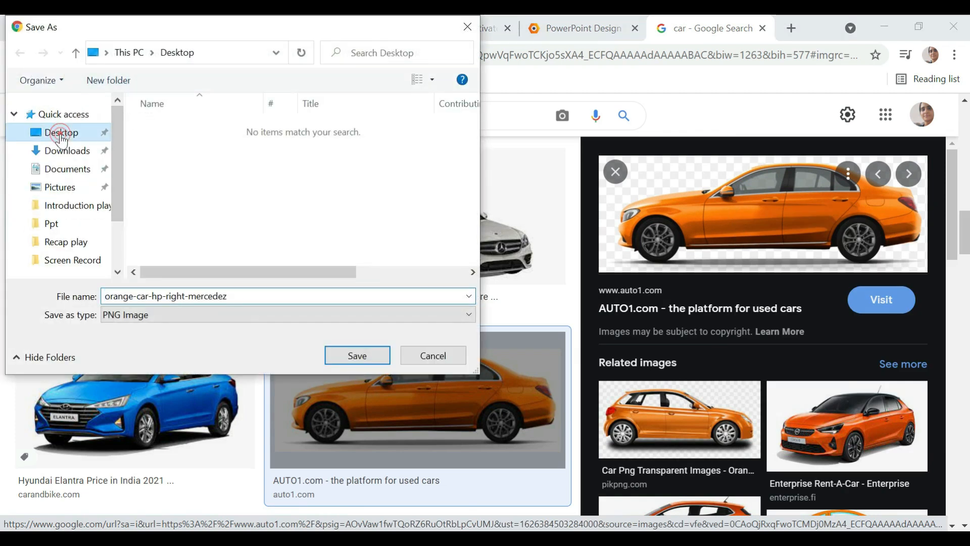
pyautogui.click(332, 353)
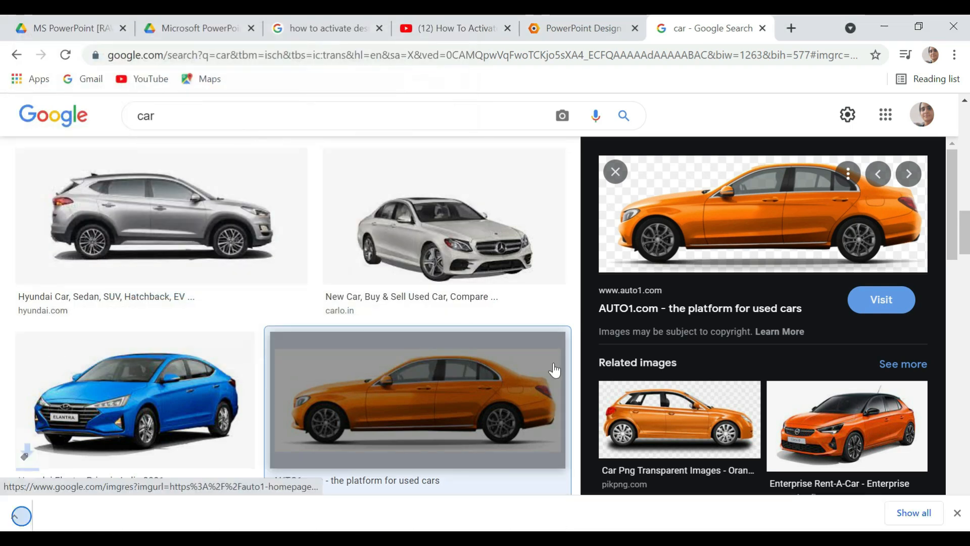
# - Save the blue Hyundai Elantra image to the Desktop as a PNG named hyundai-elantra-marina-blue
pyautogui.click(135, 352)
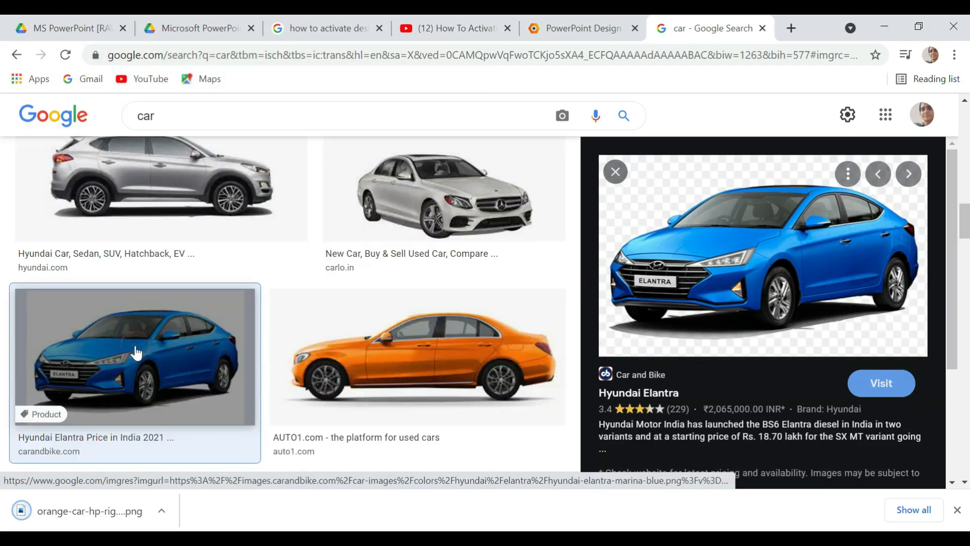
pyautogui.rightClick(647, 228)
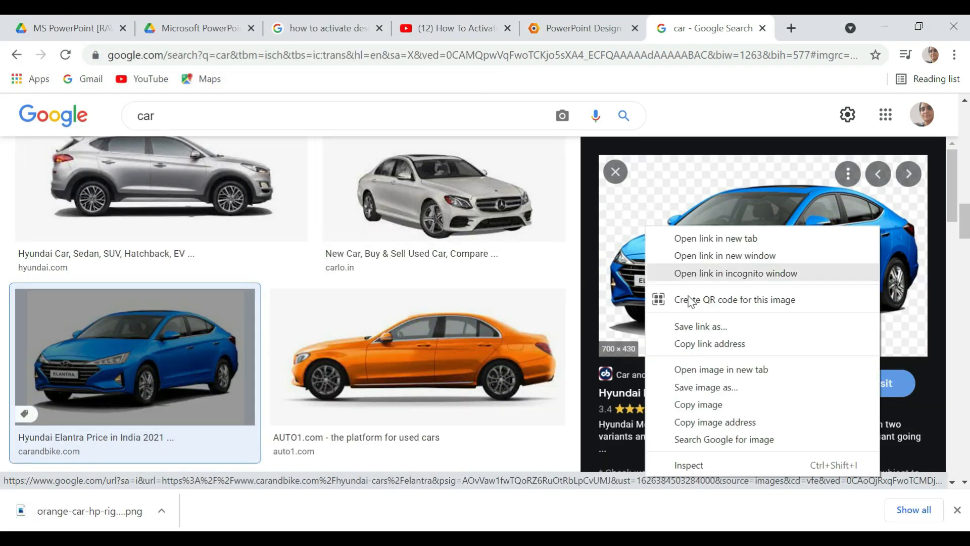
pyautogui.click(673, 387)
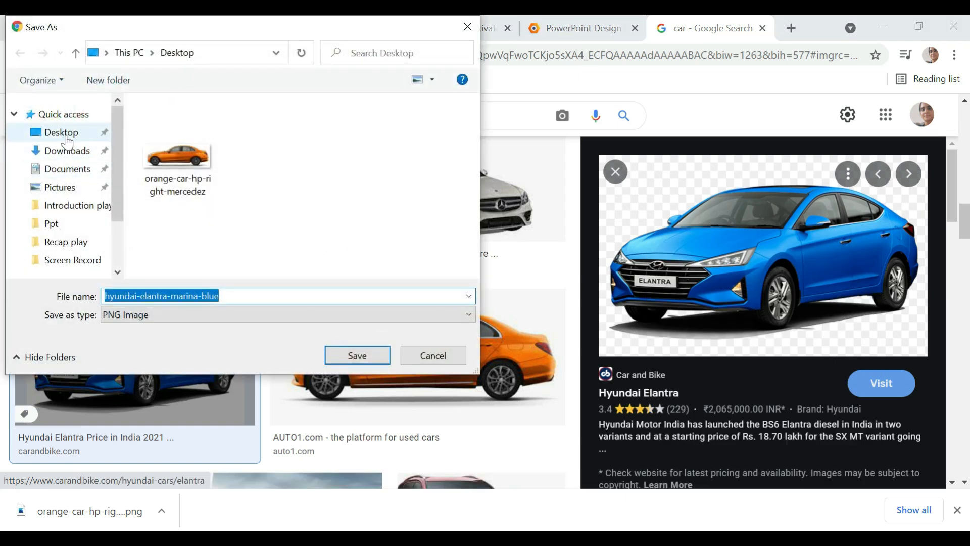
pyautogui.click(65, 133)
pyautogui.click(325, 353)
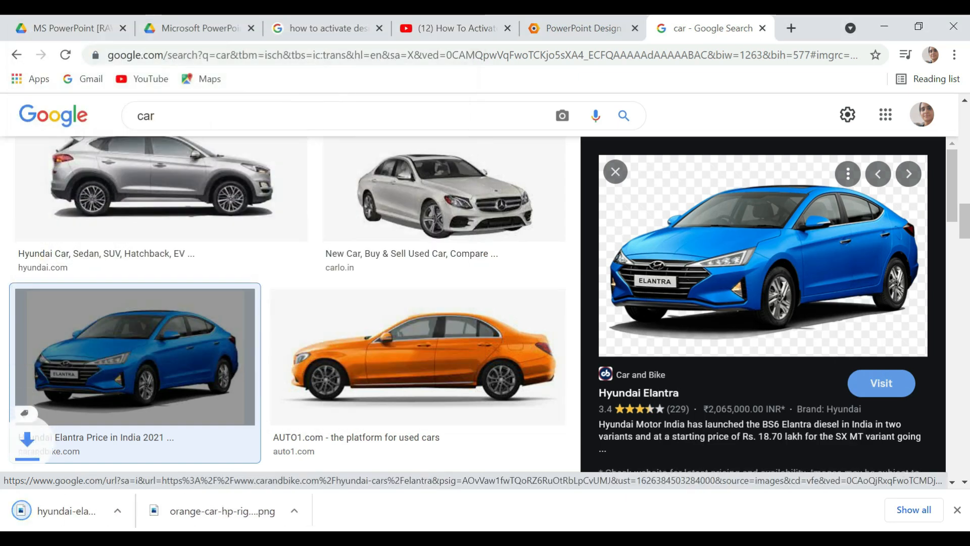
pyautogui.scroll(-3, 505, 399)
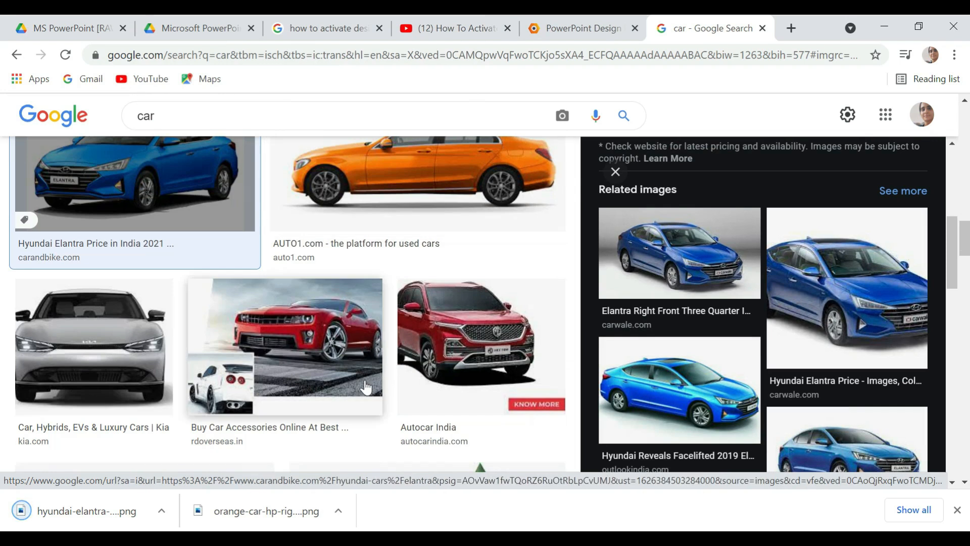
pyautogui.click(489, 348)
pyautogui.rightClick(756, 315)
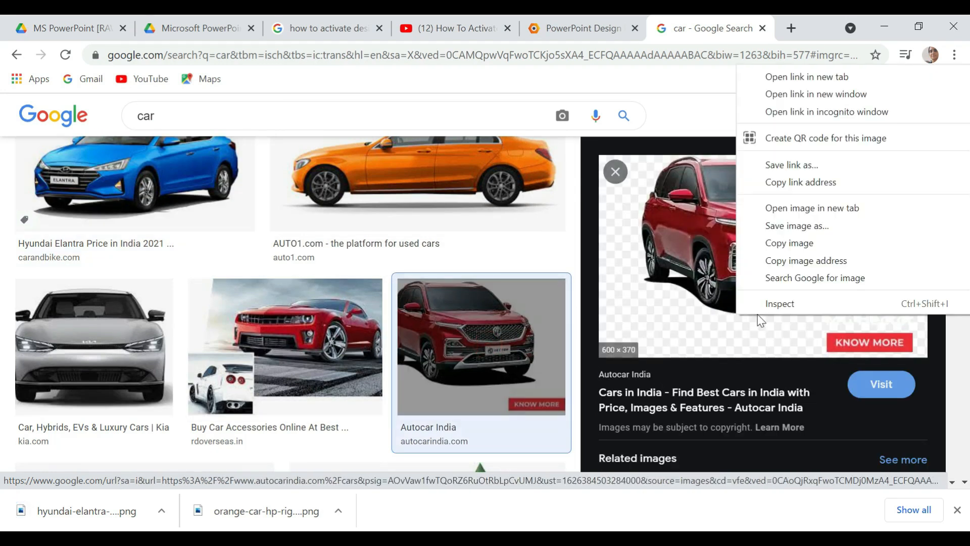
pyautogui.click(820, 232)
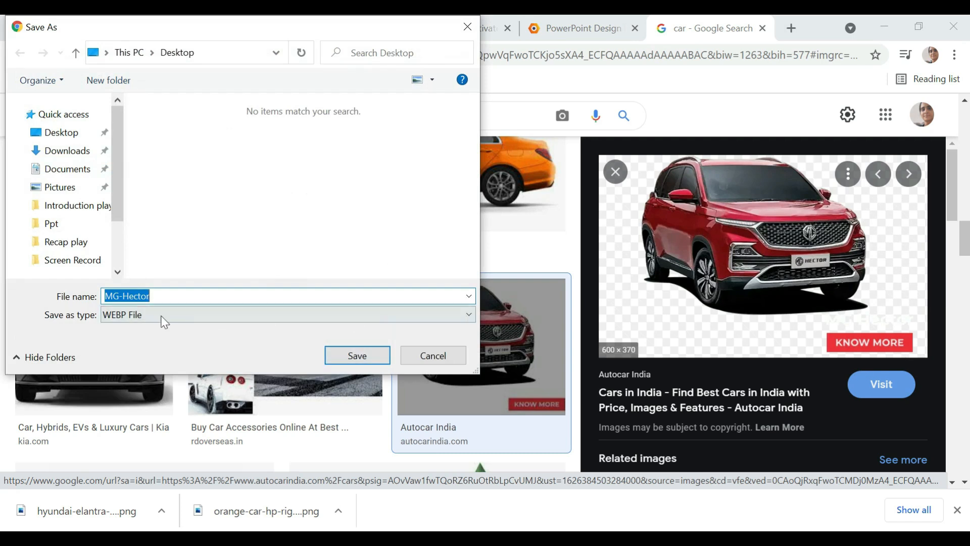
pyautogui.click(443, 360)
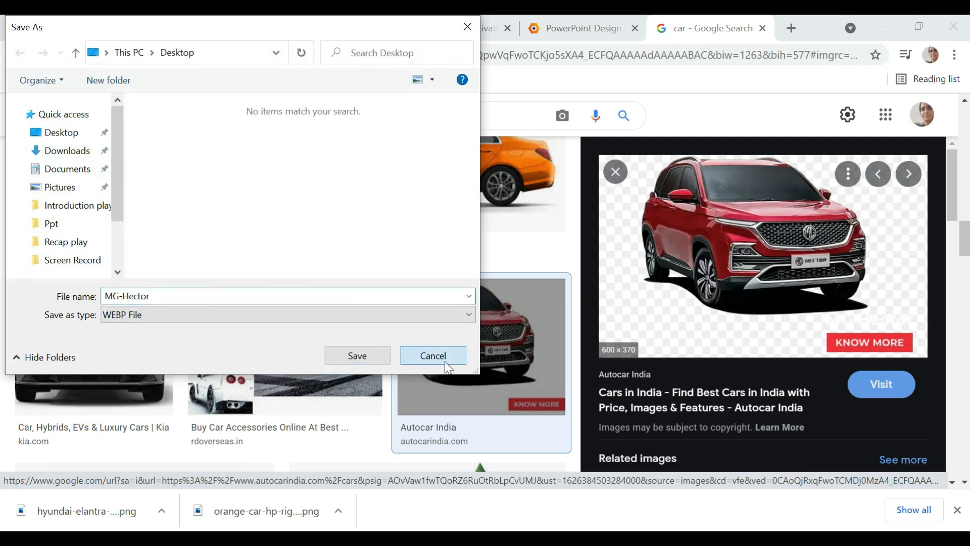
# - Save the EVO India picture of the red MG Hector from the related images to the Desktop as a JPEG
pyautogui.scroll(-3, 618, 389)
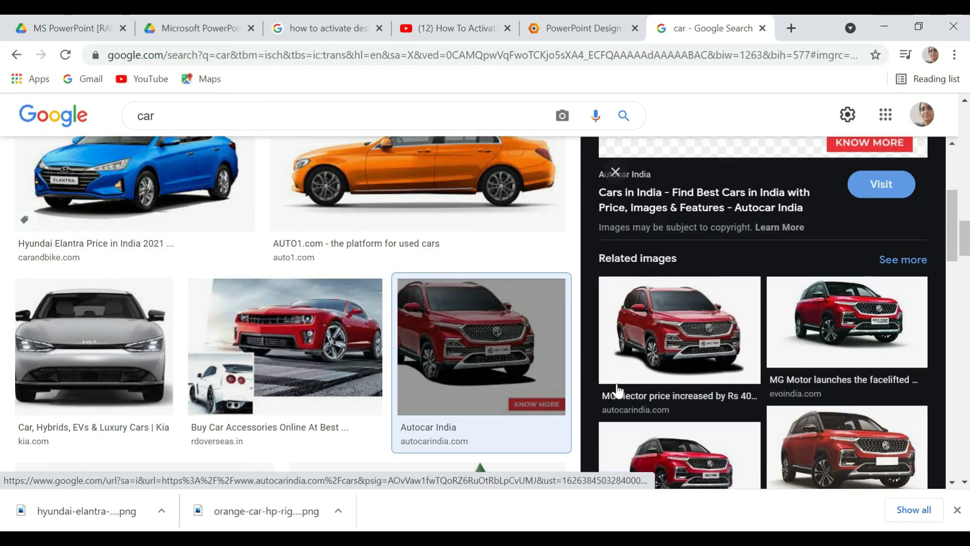
pyautogui.click(798, 356)
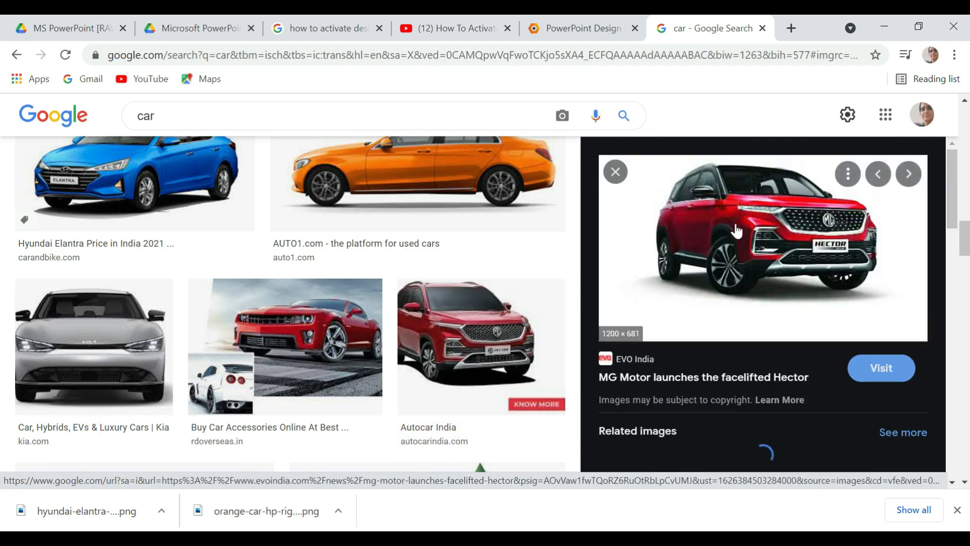
pyautogui.rightClick(736, 230)
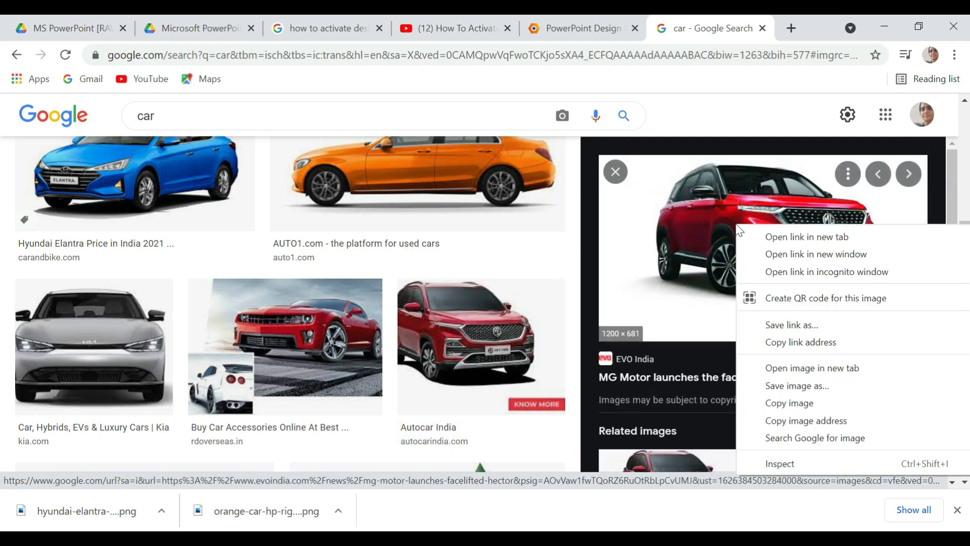
pyautogui.click(777, 388)
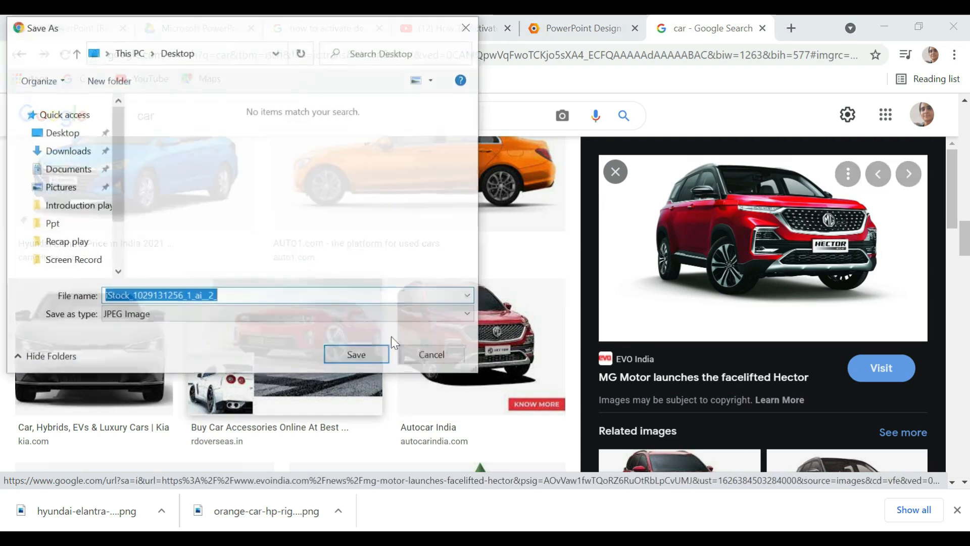
pyautogui.click(387, 352)
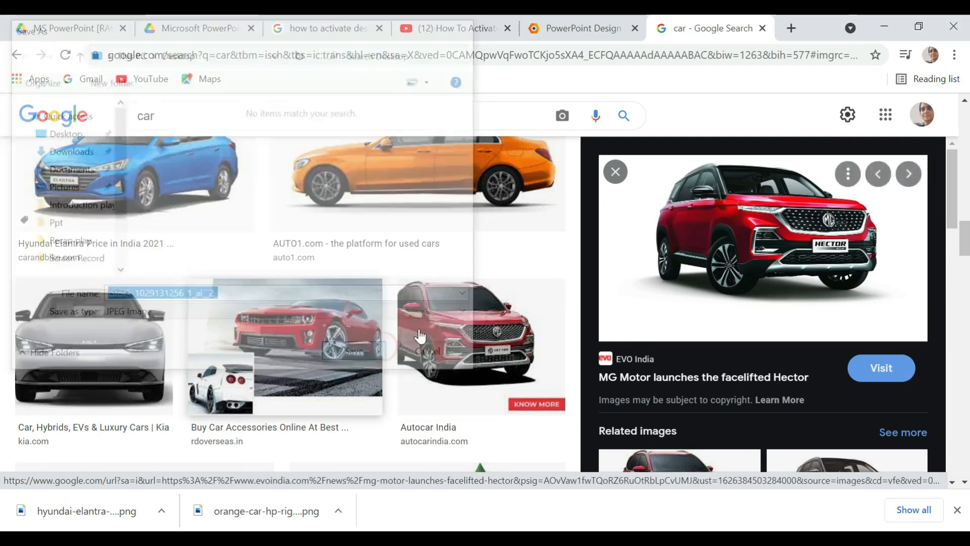
# - Save the green Maruti Suzuki image from Sai Service to the Desktop as a PNG named 800_cover
pyautogui.scroll(-10, 585, 337)
pyautogui.scroll(-5, 338, 382)
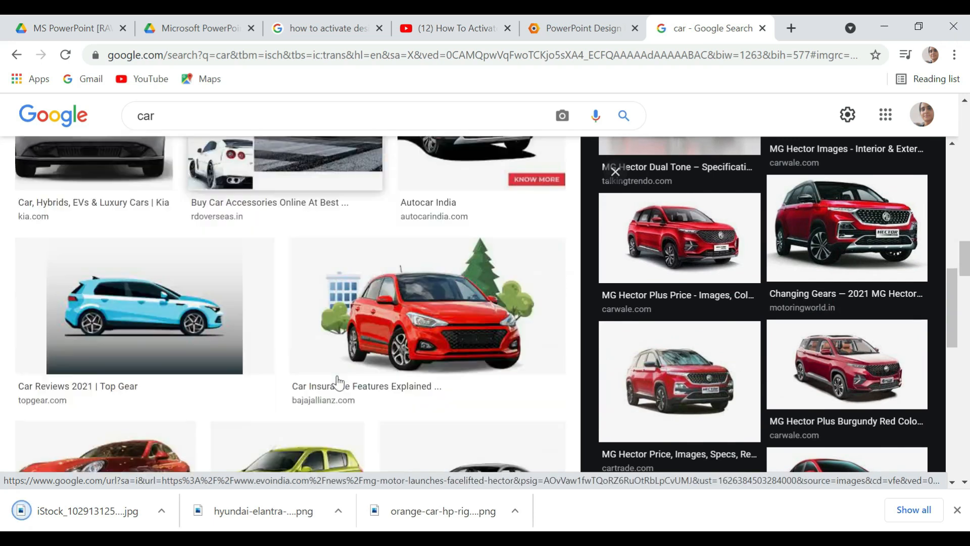
pyautogui.click(338, 382)
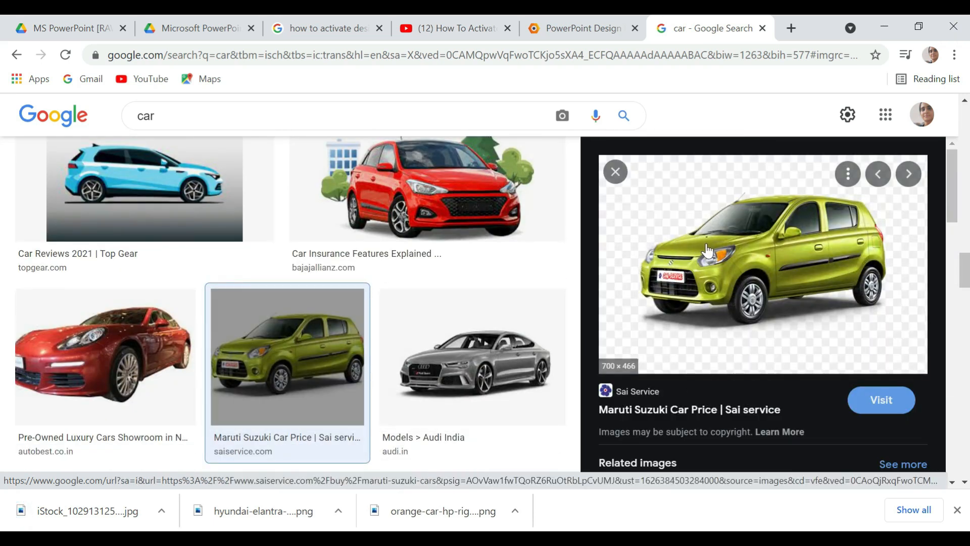
pyautogui.rightClick(707, 251)
pyautogui.click(733, 404)
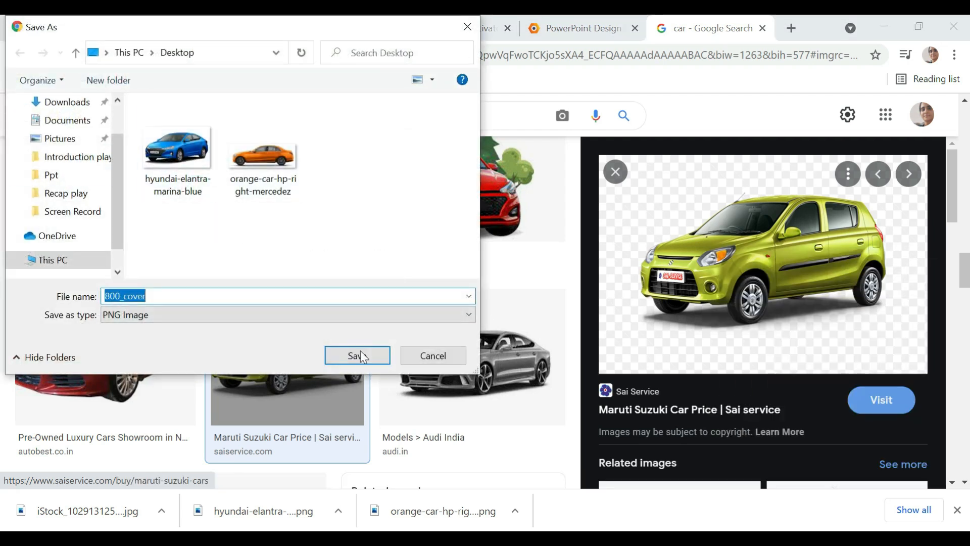
pyautogui.click(351, 359)
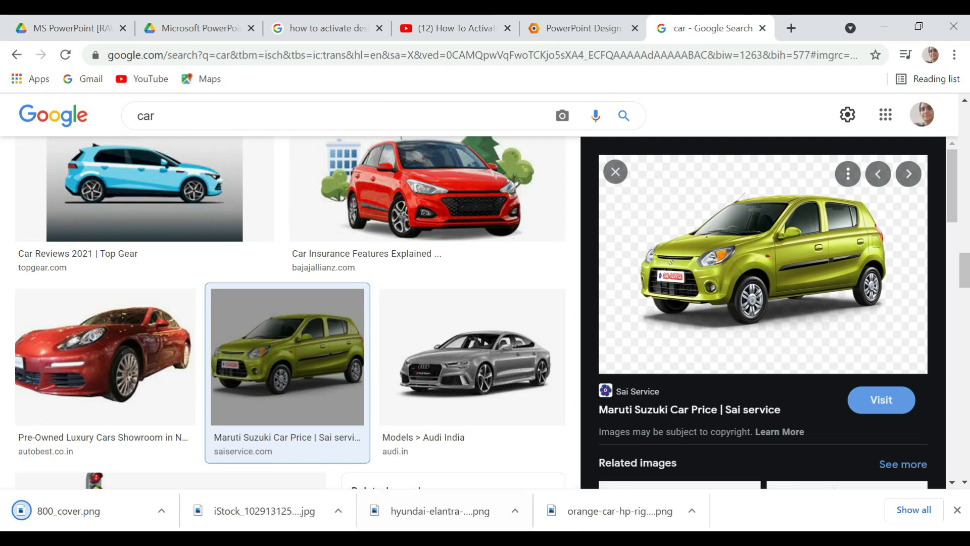
# - Switch to PowerPoint and insert all four car pictures from the Desktop onto slide 15
pyautogui.moveTo(467, 539)
pyautogui.click(275, 507)
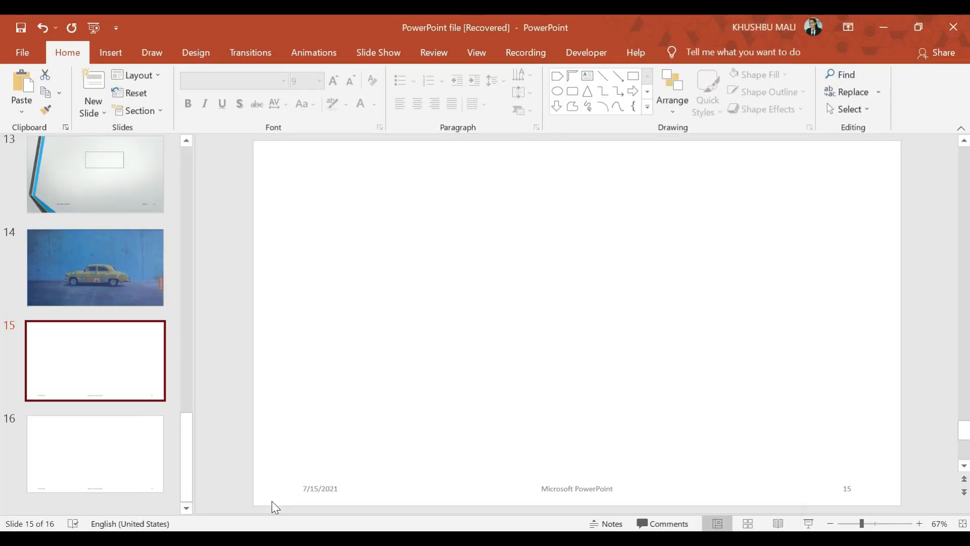
pyautogui.click(115, 54)
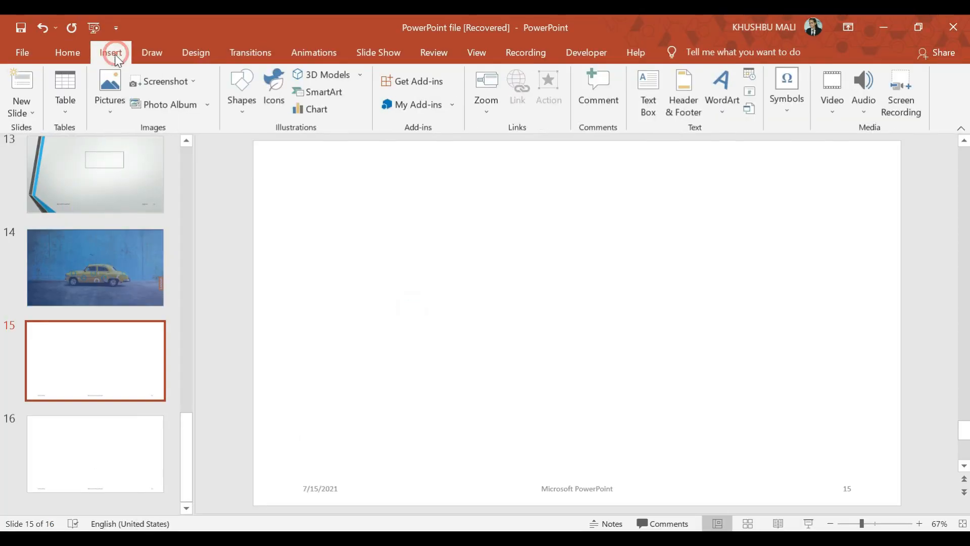
pyautogui.click(114, 89)
pyautogui.click(118, 153)
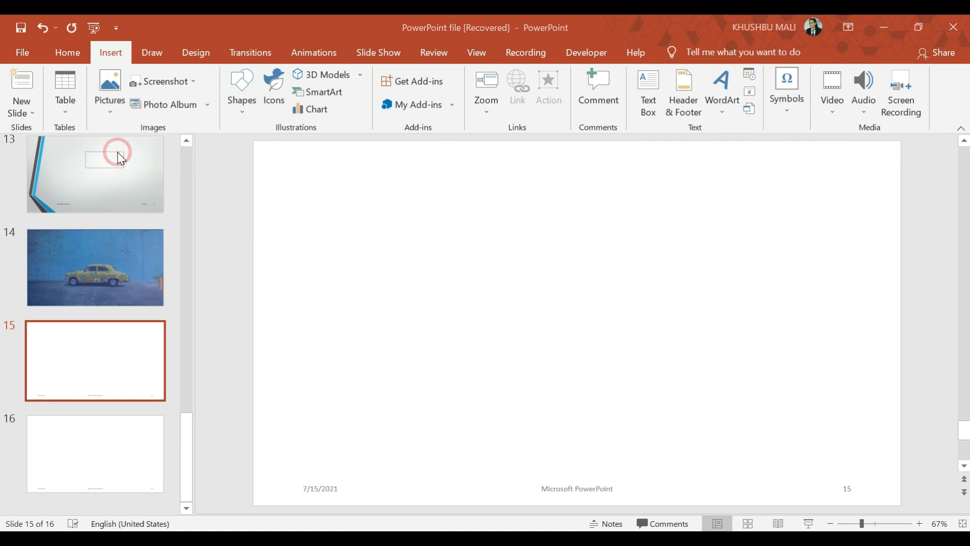
pyautogui.scroll(2, 121, 121)
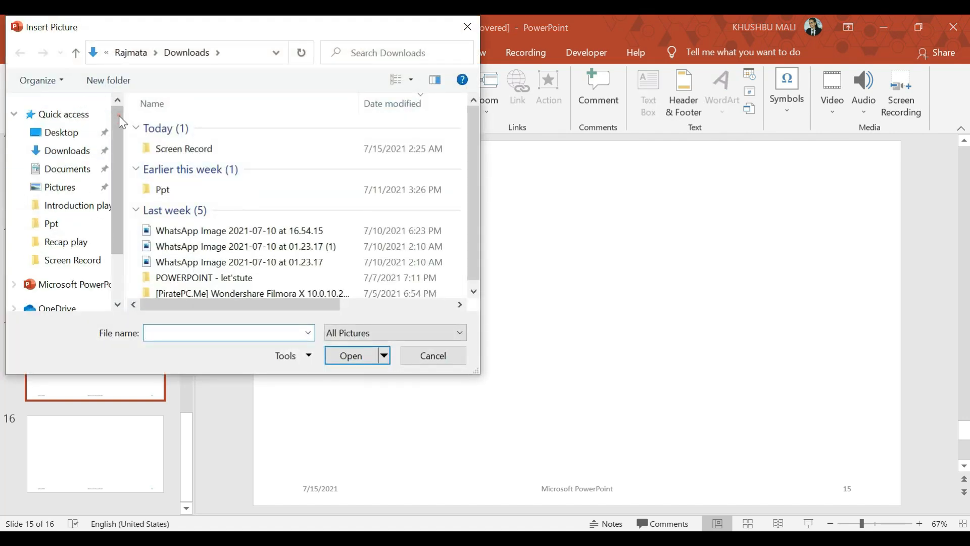
pyautogui.click(61, 132)
pyautogui.click(383, 234)
pyautogui.hotkey('ctrl', 'a')
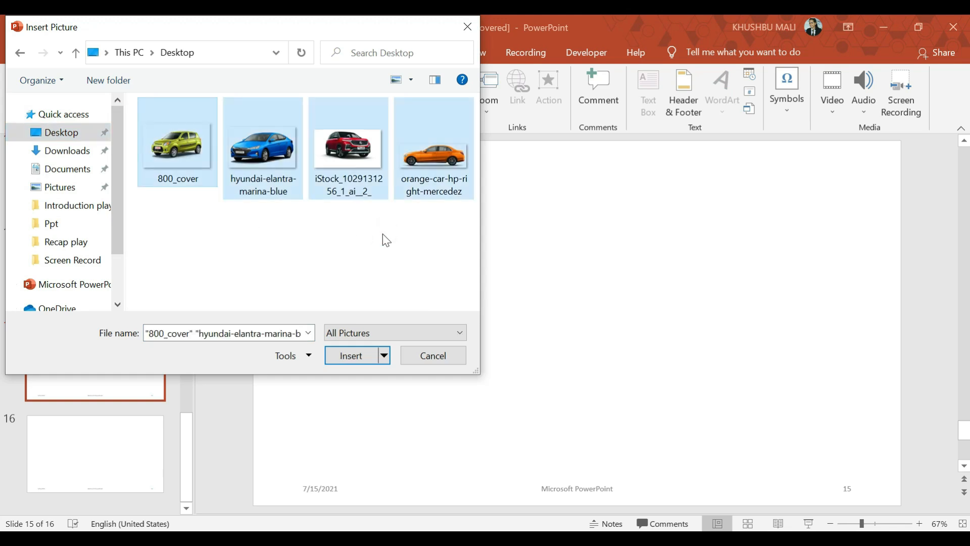
pyautogui.press('Return')
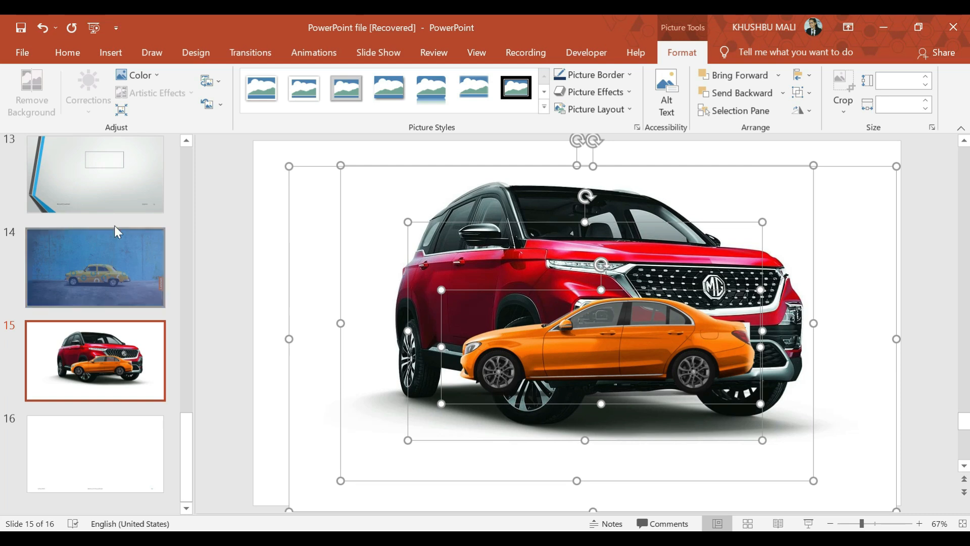
# - Shrink the orange car picture to about 1.49 by 4.2 inches and move it to the slide's lower-right corner
pyautogui.click(275, 278)
pyautogui.click(490, 308)
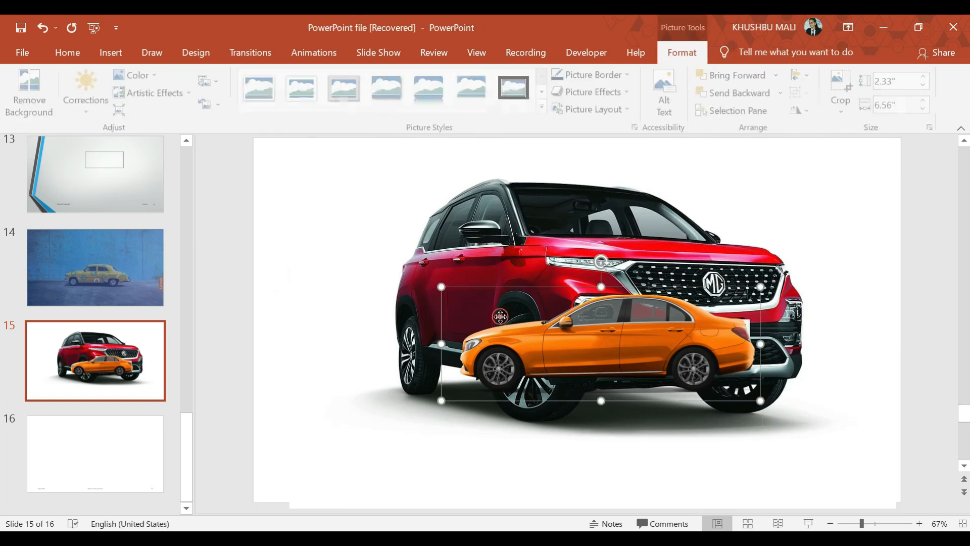
pyautogui.moveTo(440, 287); pyautogui.dragTo(555, 327)
pyautogui.moveTo(629, 363); pyautogui.dragTo(768, 462)
# - Shrink the red, blue and green car pictures by their corners, making the blue one about 2.29 by 3.73 inches
pyautogui.click(677, 358)
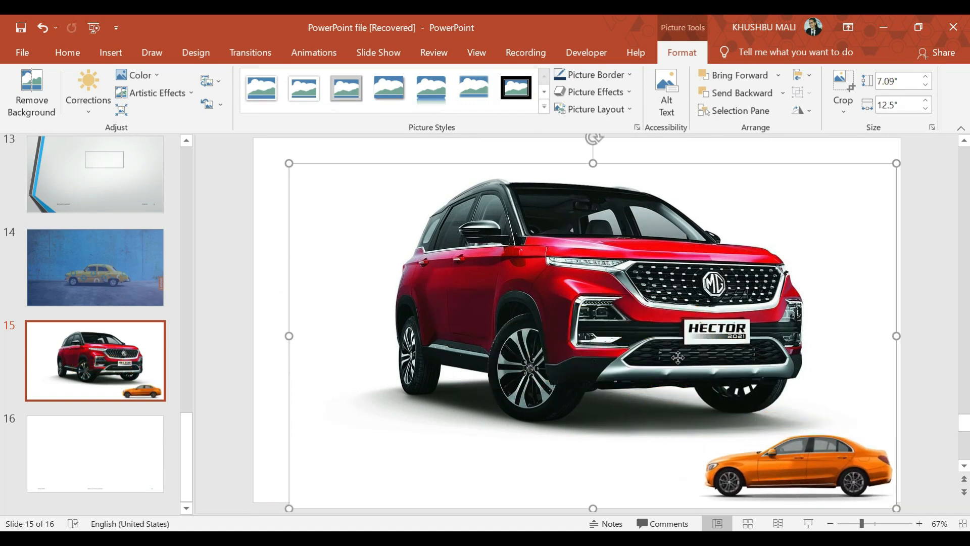
pyautogui.moveTo(895, 164); pyautogui.dragTo(650, 303)
pyautogui.click(649, 275)
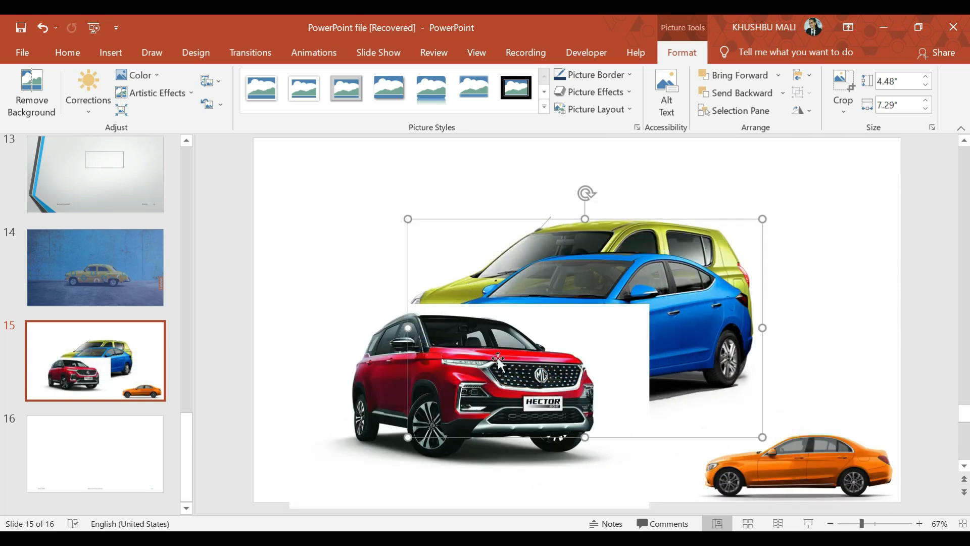
pyautogui.moveTo(408, 437); pyautogui.dragTo(581, 335)
pyautogui.click(545, 262)
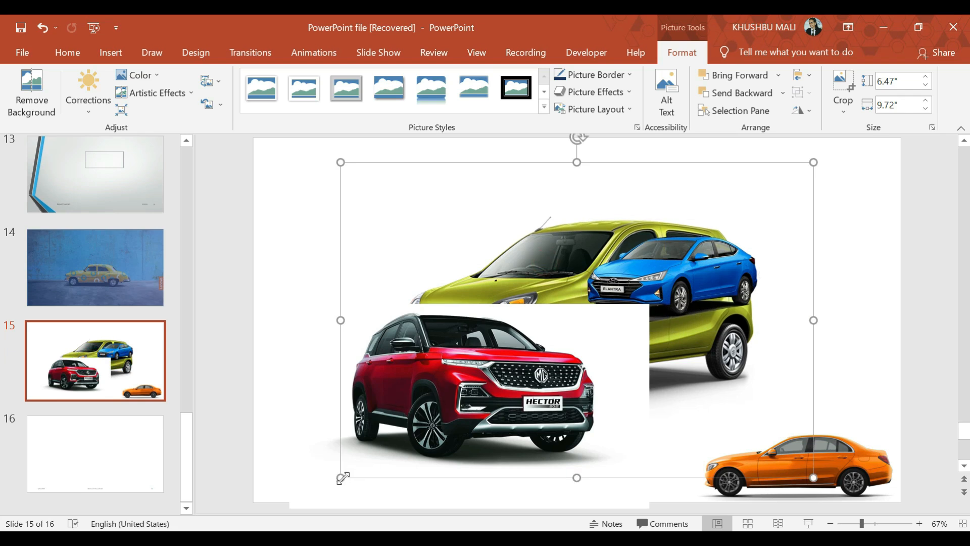
pyautogui.moveTo(343, 477); pyautogui.dragTo(541, 342)
# - Move the red car picture to the slide's upper left and the blue car to its lower left
pyautogui.click(499, 365)
pyautogui.moveTo(499, 365); pyautogui.dragTo(474, 202)
pyautogui.moveTo(671, 275); pyautogui.dragTo(358, 397)
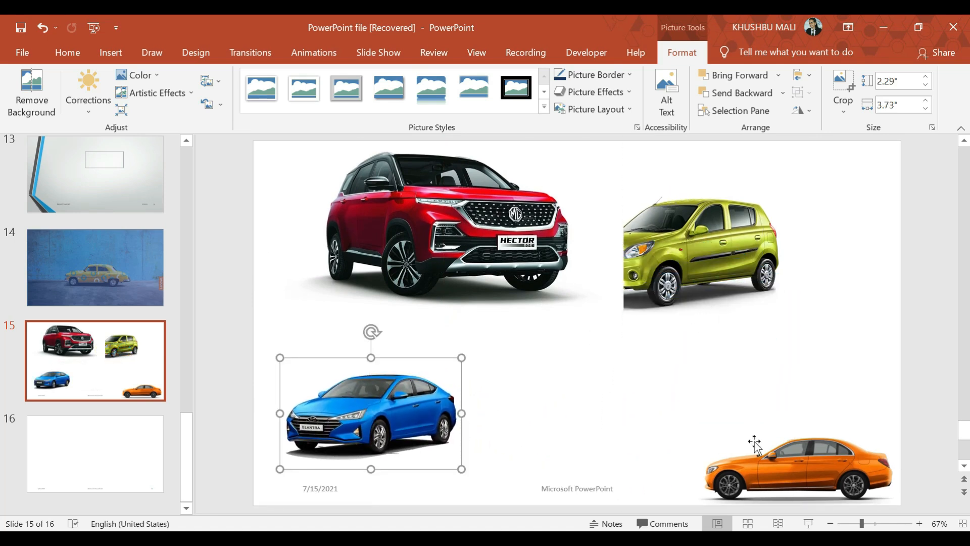
# - Move the orange car just above the blue one, and enlarge the green car to about 6.8 by 10.21 inches at the slide's lower right
pyautogui.moveTo(777, 469); pyautogui.dragTo(445, 359)
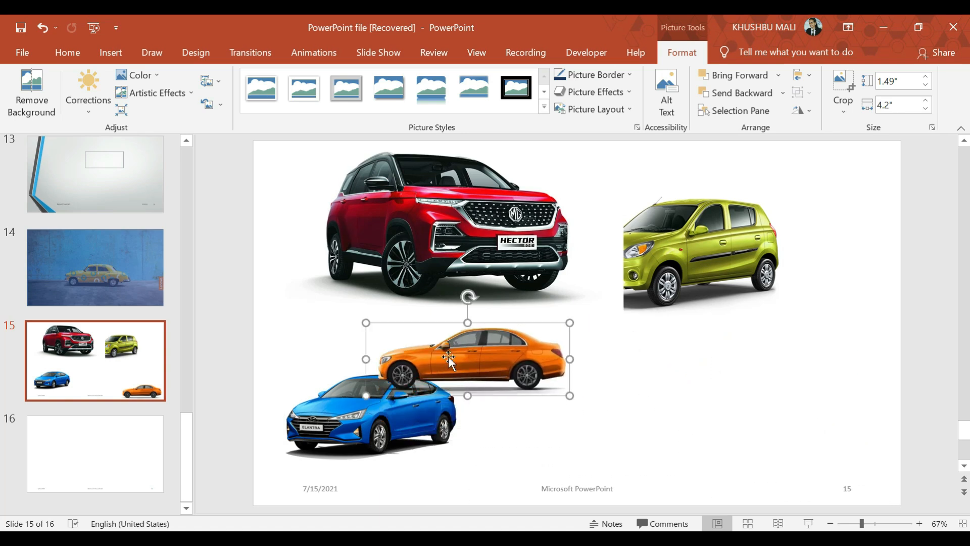
pyautogui.moveTo(670, 272); pyautogui.dragTo(679, 363)
pyautogui.moveTo(636, 317); pyautogui.dragTo(574, 175)
pyautogui.moveTo(680, 278); pyautogui.dragTo(699, 317)
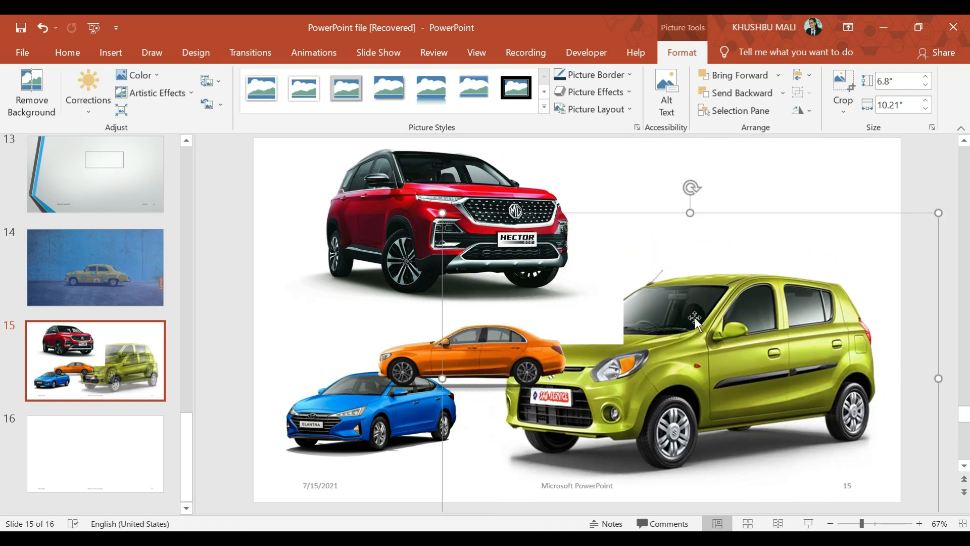
# - Nudge the red car picture slightly right and move the orange car to the slide's upper-right area
pyautogui.moveTo(428, 229)
pyautogui.mouseDown()
pyautogui.moveTo(412, 236)
pyautogui.moveTo(434, 230)
pyautogui.mouseUp()
pyautogui.moveTo(482, 366); pyautogui.dragTo(777, 208)
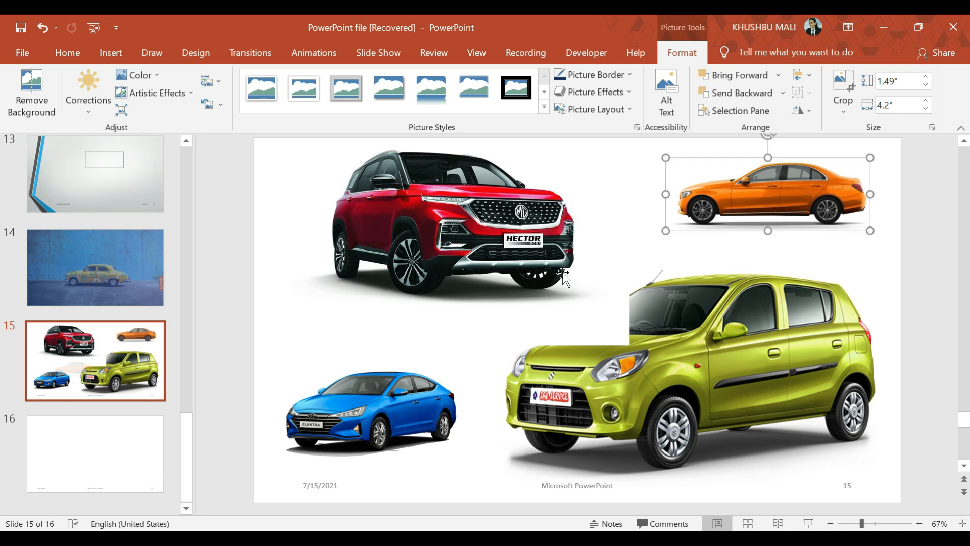
# - Send the red car picture backward so its white background no longer covers the green car
pyautogui.click(537, 282)
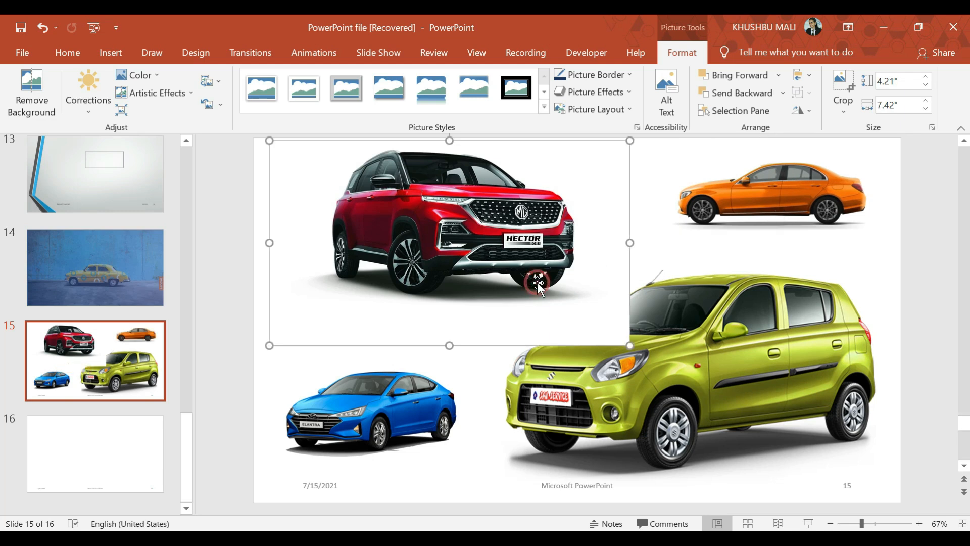
pyautogui.click(728, 96)
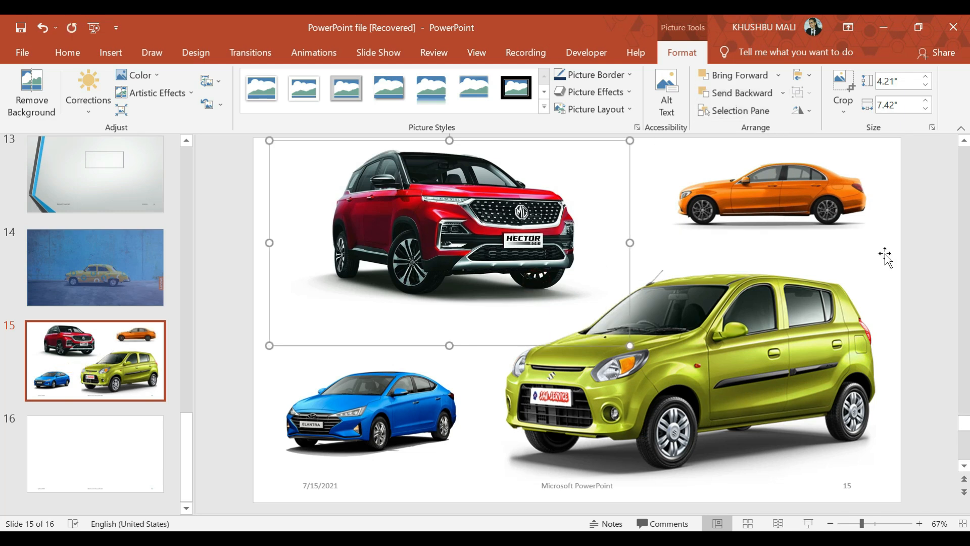
pyautogui.click(919, 295)
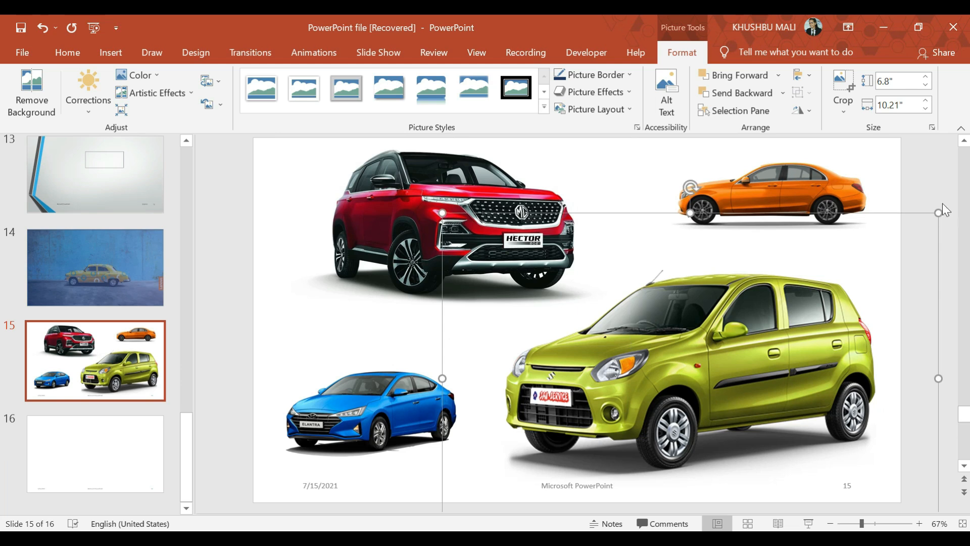
pyautogui.click(927, 198)
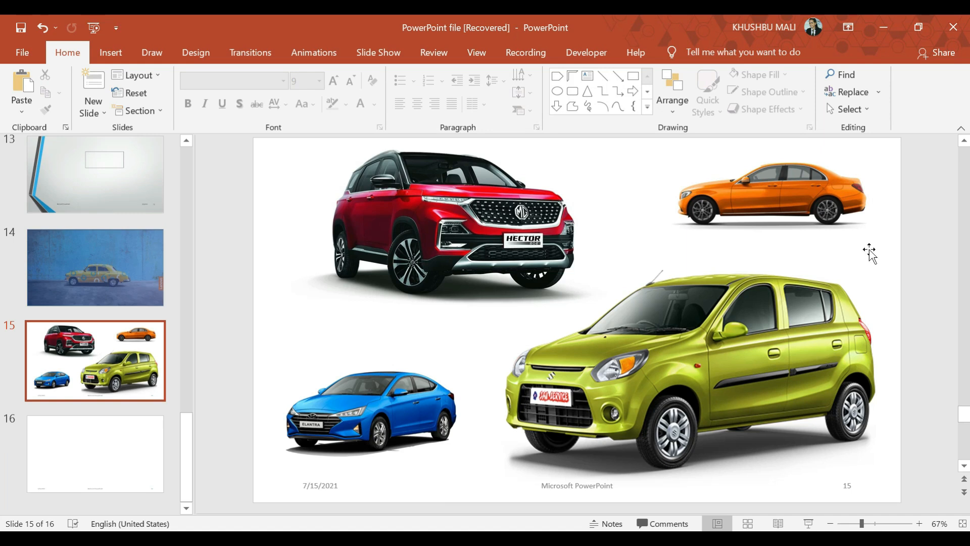
# - Enlarge the orange car picture from its lower-left corner and the red car picture to about 5.21 by 9.17 inches
pyautogui.click(687, 228)
pyautogui.moveTo(664, 229); pyautogui.dragTo(624, 247)
pyautogui.click(603, 303)
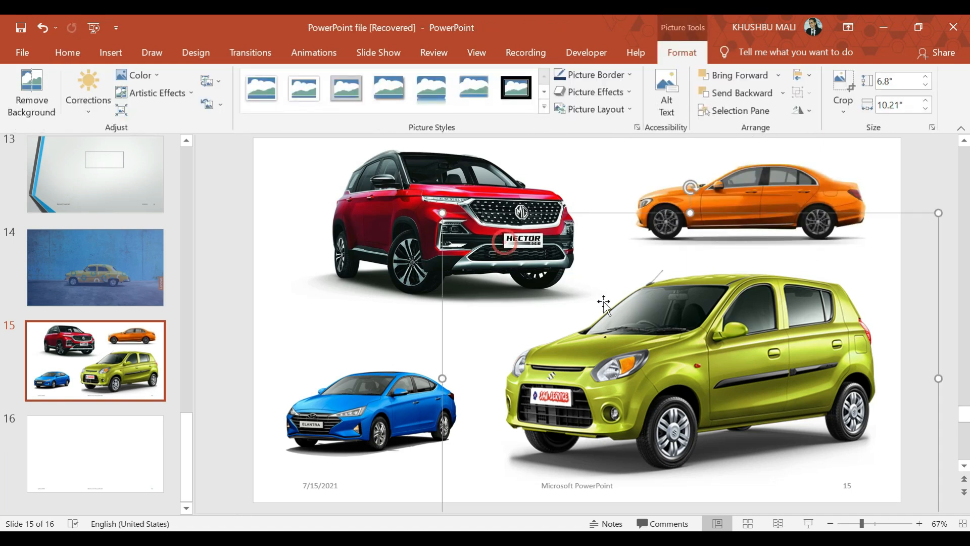
pyautogui.click(518, 268)
pyautogui.moveTo(630, 345); pyautogui.dragTo(716, 393)
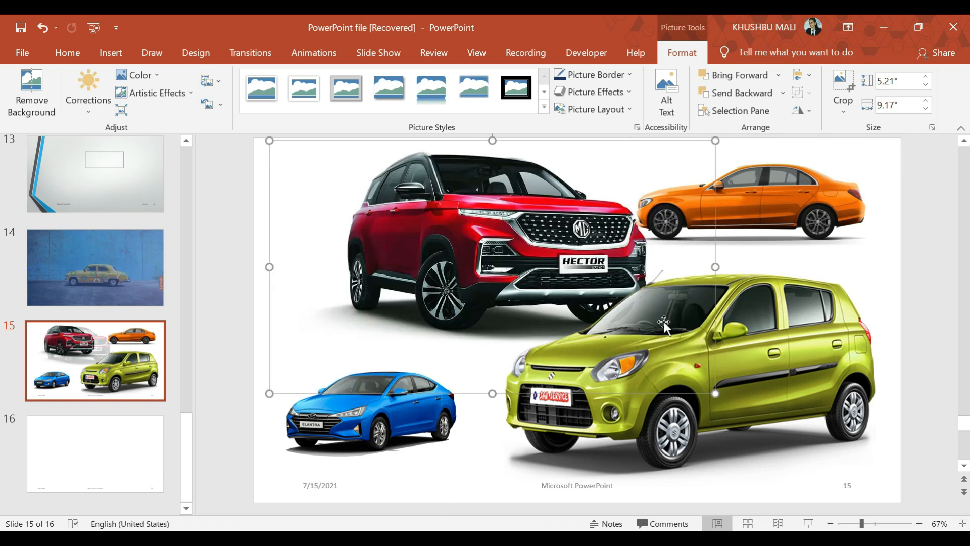
# - Crop the red car picture's empty margins to about 4.02 by 6.58 inches and shift it toward the slide's left edge
pyautogui.click(840, 84)
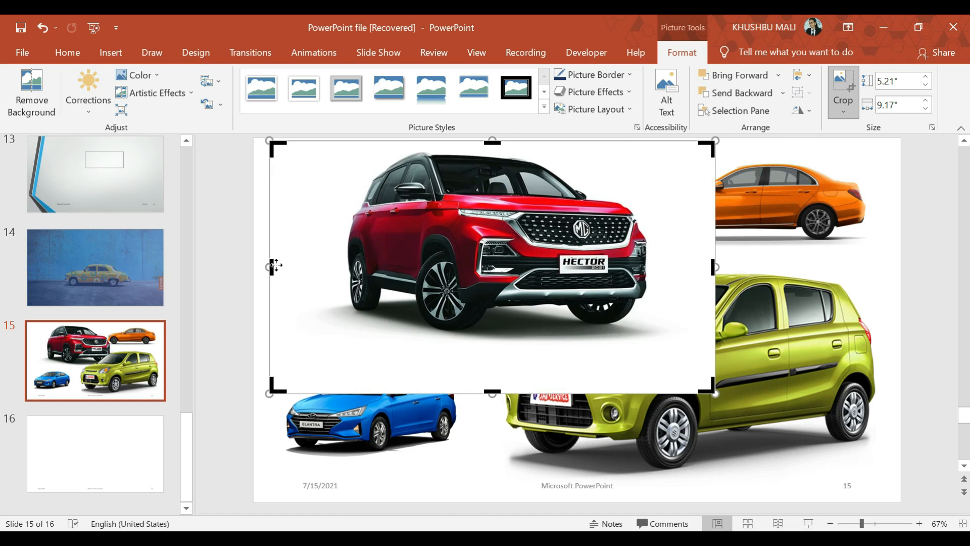
pyautogui.moveTo(271, 266); pyautogui.dragTo(339, 277)
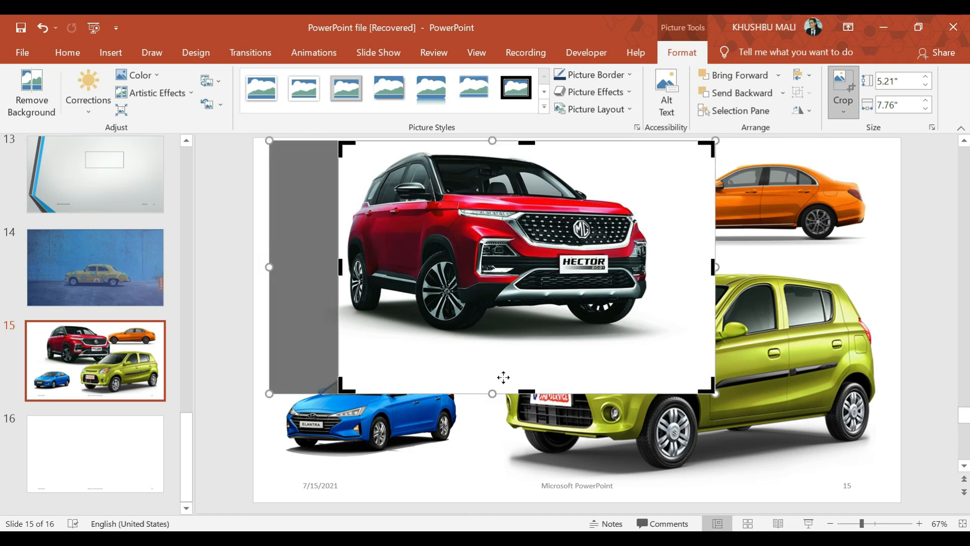
pyautogui.moveTo(527, 395); pyautogui.dragTo(540, 340)
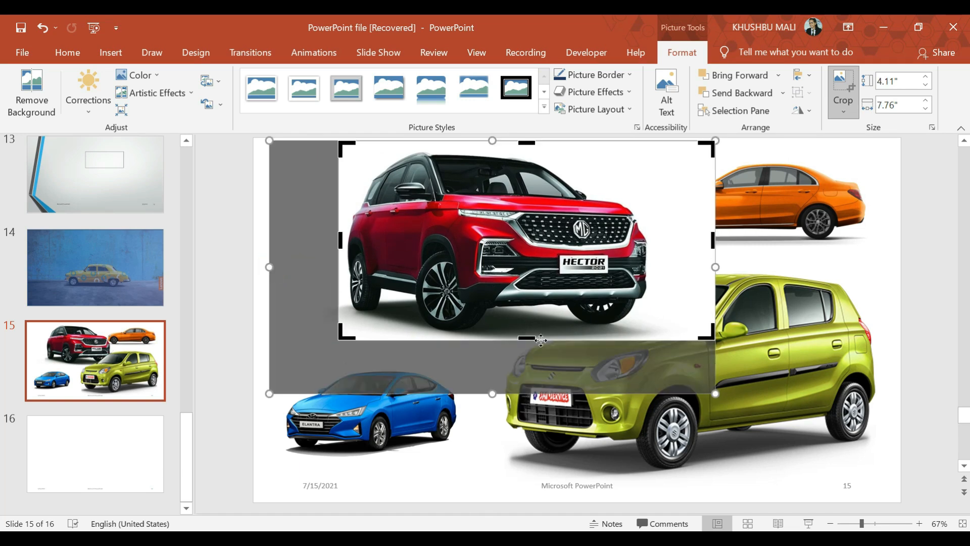
pyautogui.moveTo(712, 240); pyautogui.dragTo(656, 239)
pyautogui.moveTo(502, 142); pyautogui.dragTo(502, 147)
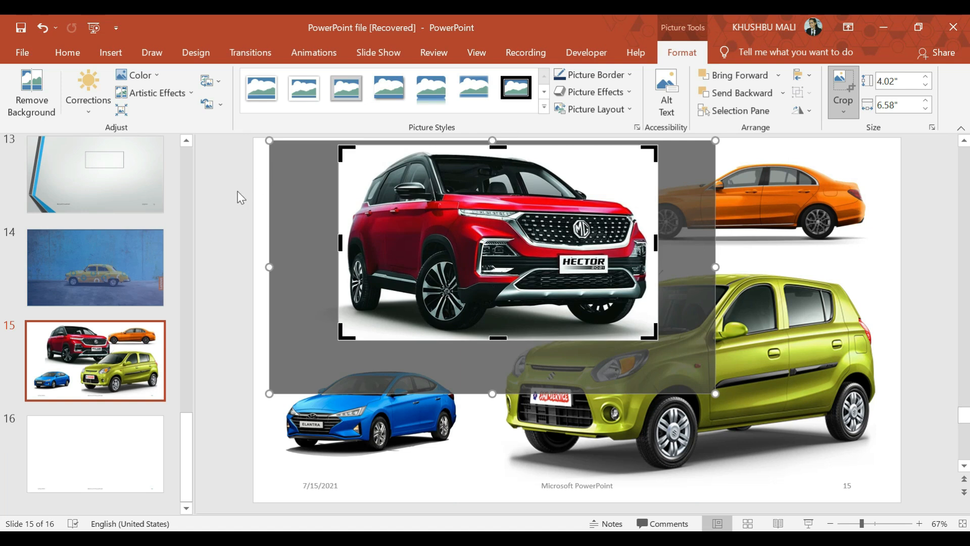
pyautogui.click(241, 197)
pyautogui.moveTo(430, 220); pyautogui.dragTo(364, 220)
pyautogui.click(597, 359)
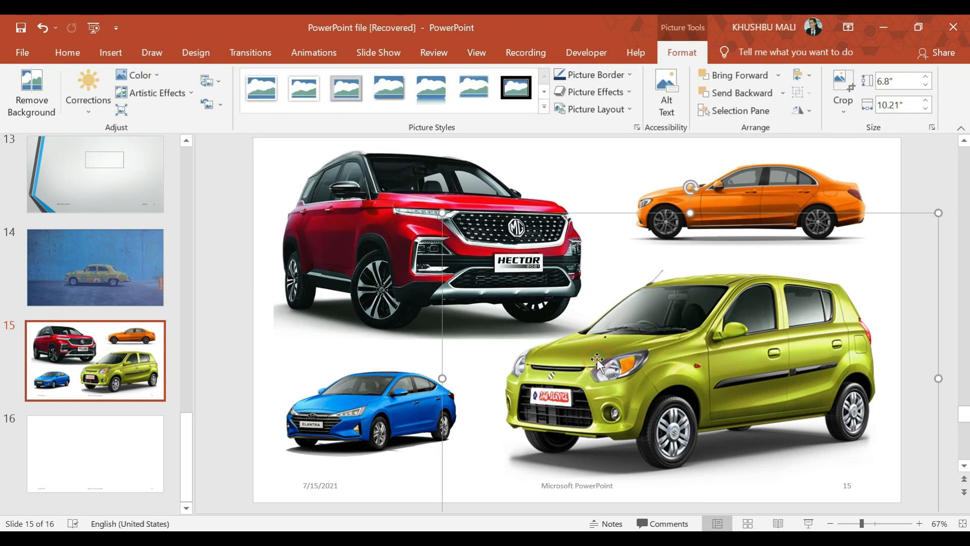
pyautogui.click(737, 202)
# - Enlarge the blue car picture from its upper-right corner to about 2.53 by 4.11 inches
pyautogui.click(398, 415)
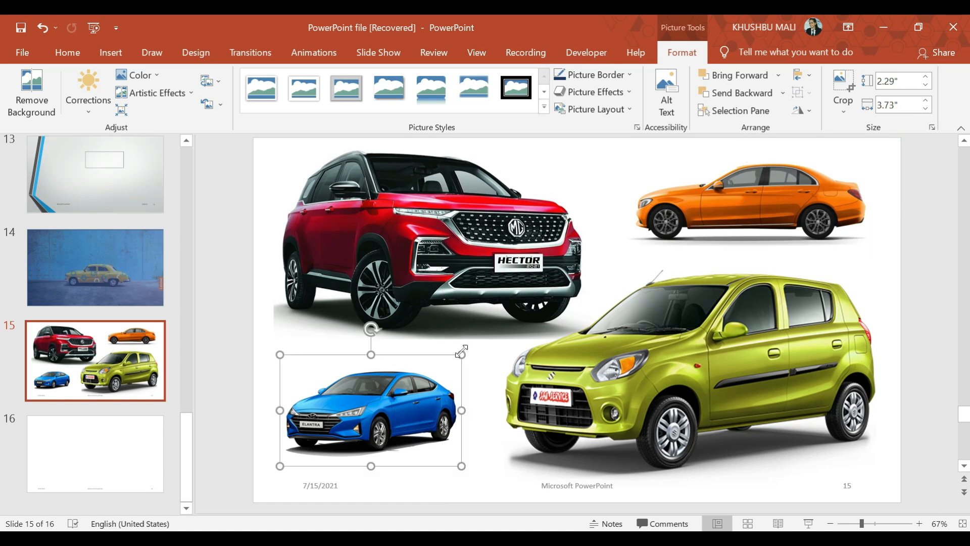
pyautogui.moveTo(461, 355); pyautogui.dragTo(480, 343)
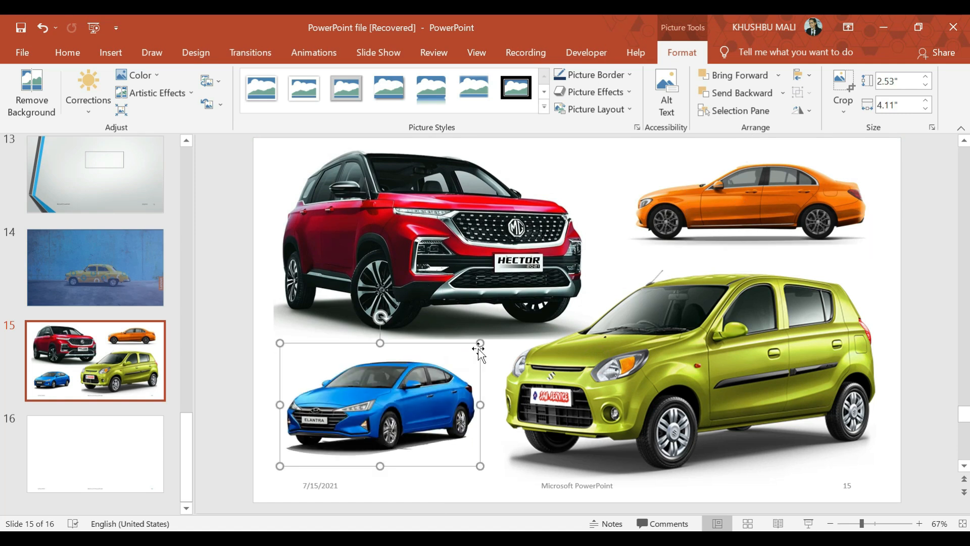
pyautogui.click(920, 507)
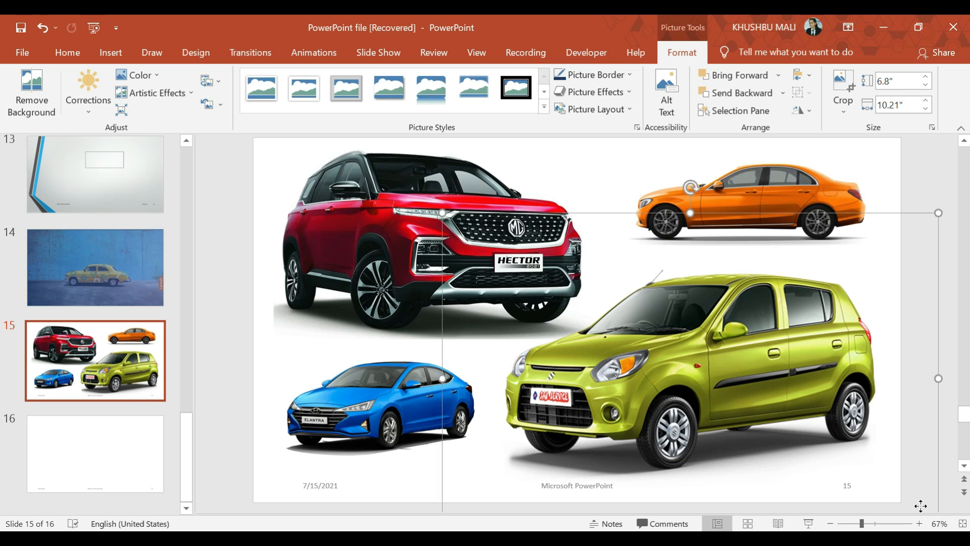
pyautogui.click(228, 484)
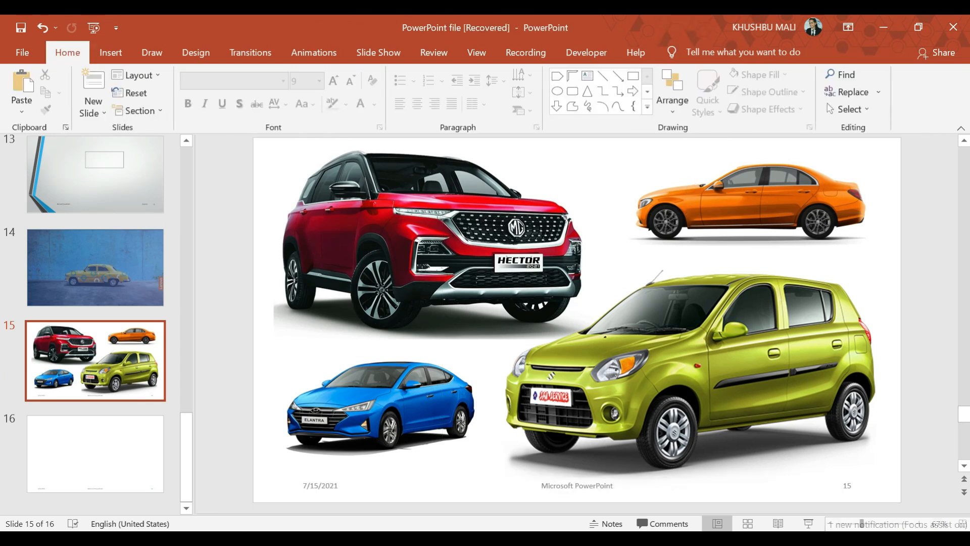
# - Delete the date placeholder from the footer of slide 15
pyautogui.click(559, 480)
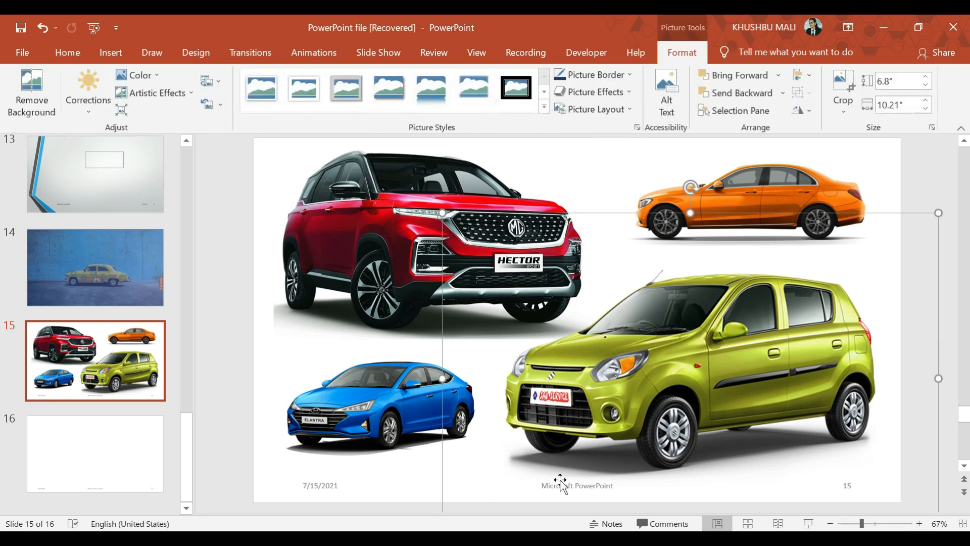
pyautogui.doubleClick(316, 484)
pyautogui.click(319, 475)
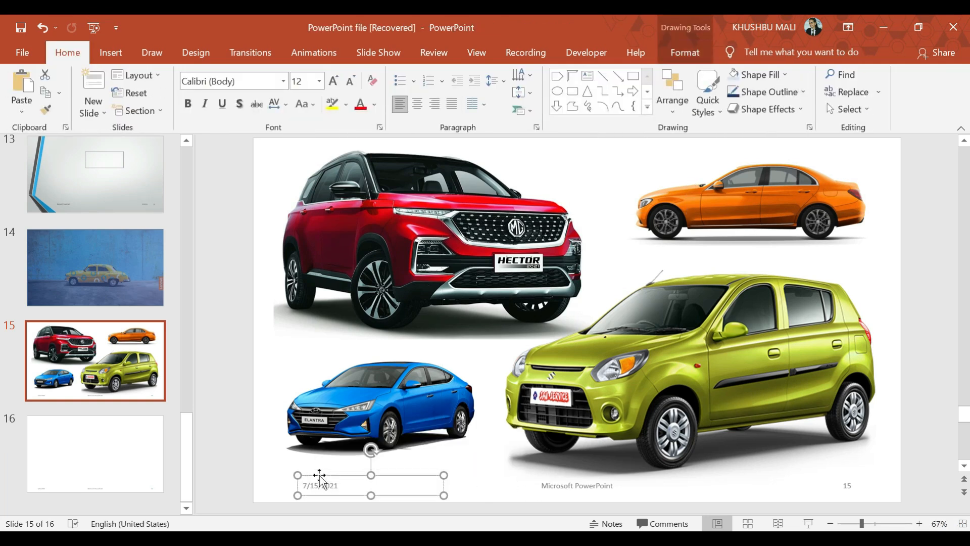
pyautogui.press('Delete')
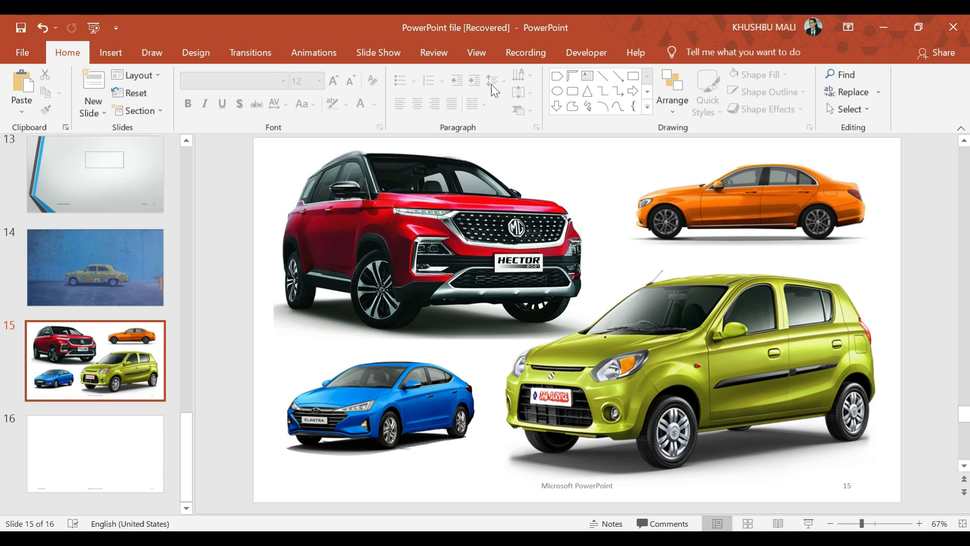
# - Draw a full-height rectangle about 7.5 by 0.92 inches near the slide's left edge, filled light orange with no outline
pyautogui.click(635, 83)
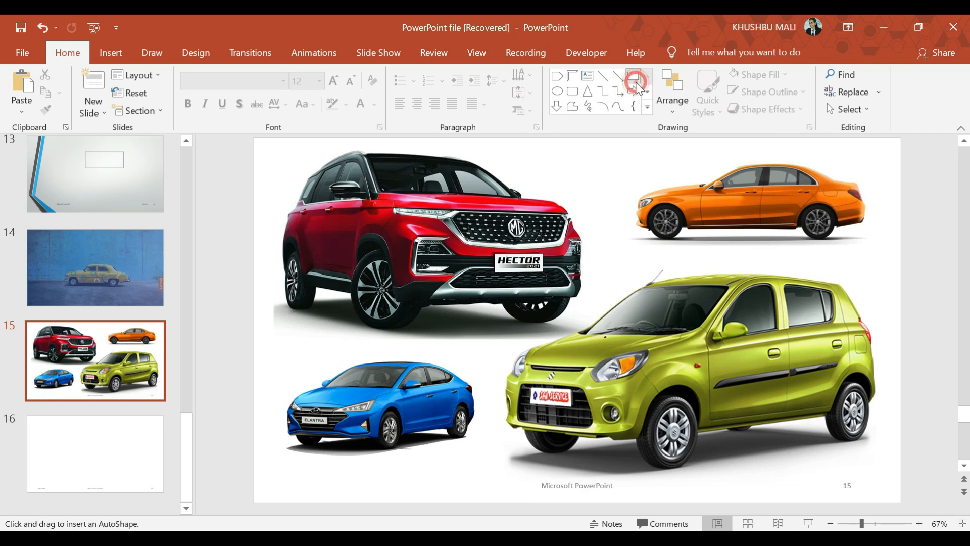
pyautogui.moveTo(262, 137)
pyautogui.mouseDown()
pyautogui.moveTo(316, 386)
pyautogui.moveTo(314, 498)
pyautogui.moveTo(305, 502)
pyautogui.mouseUp()
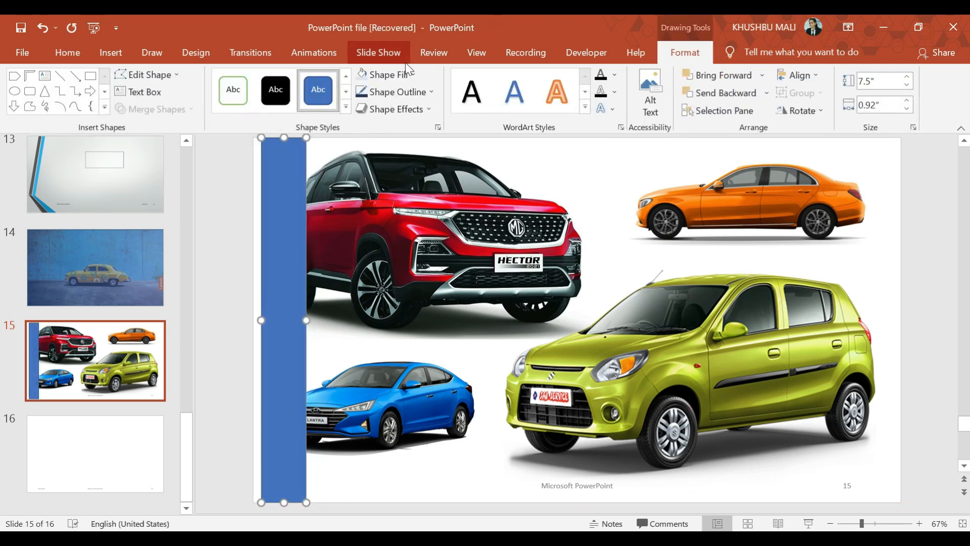
pyautogui.click(410, 74)
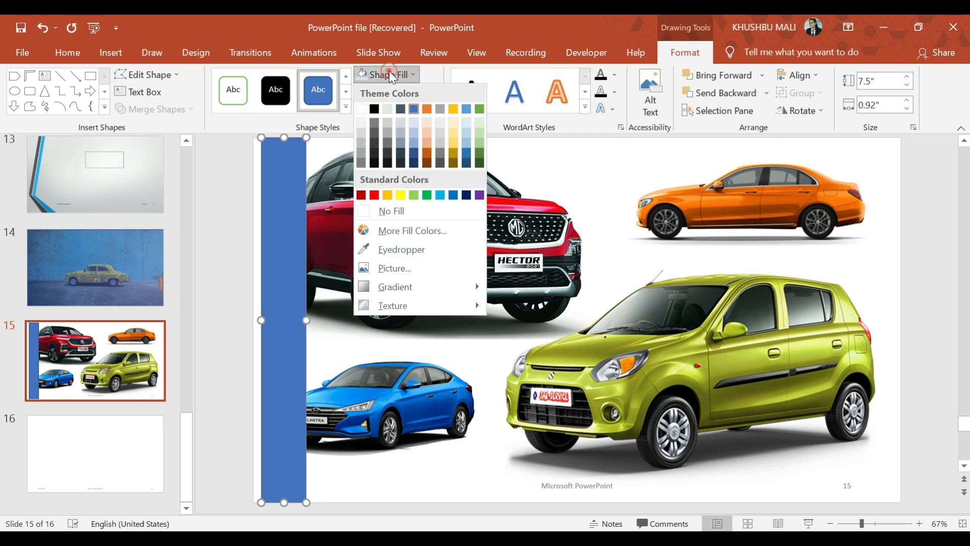
pyautogui.click(427, 135)
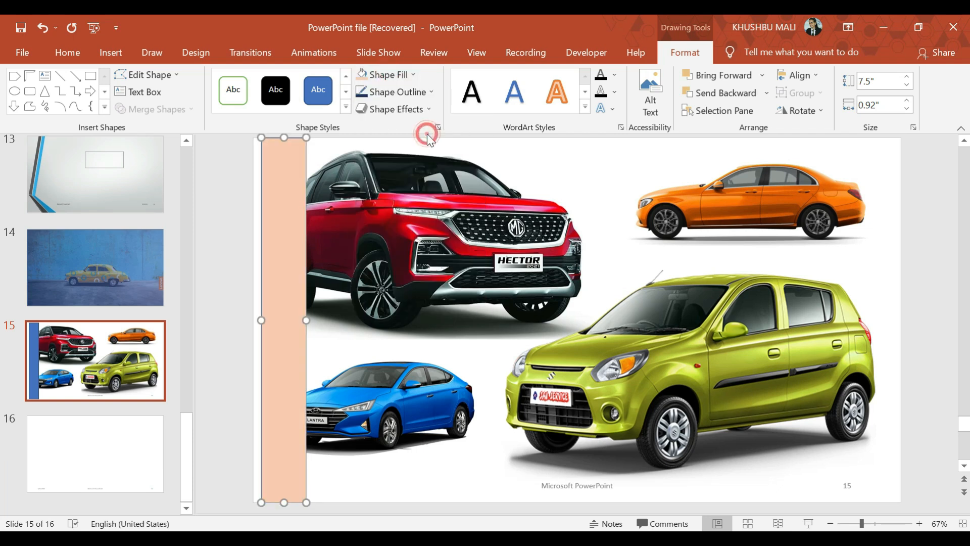
pyautogui.click(409, 93)
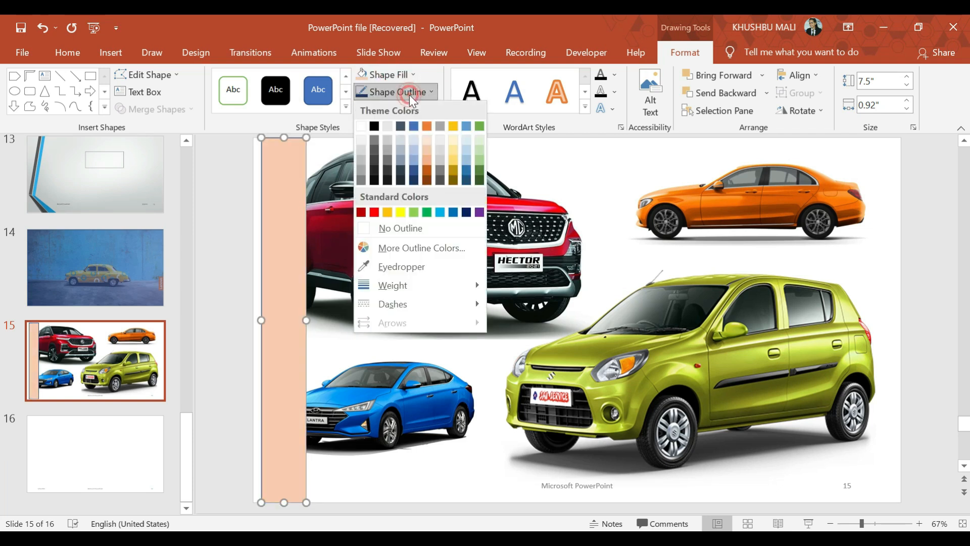
pyautogui.click(378, 229)
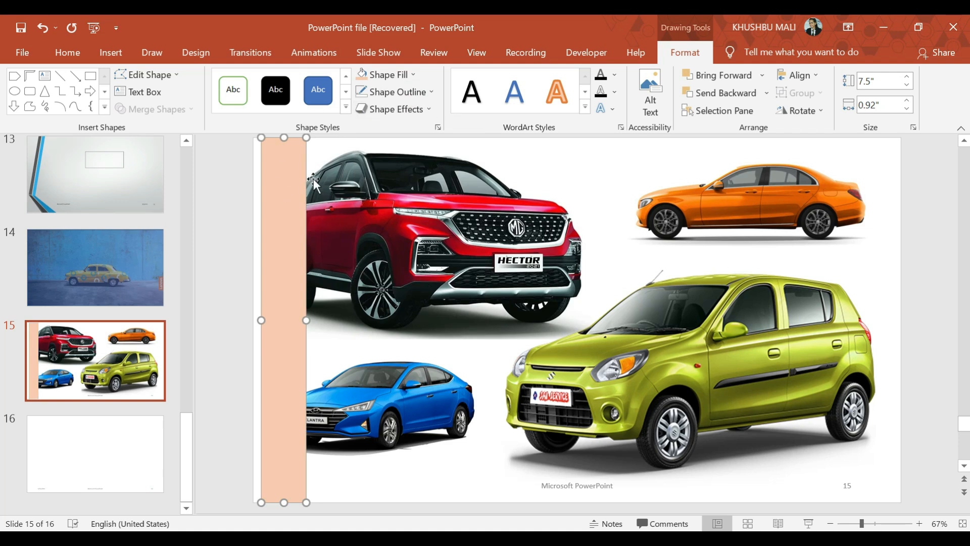
# - Set the fill transparency of the light orange strip to 79%
pyautogui.rightClick(293, 187)
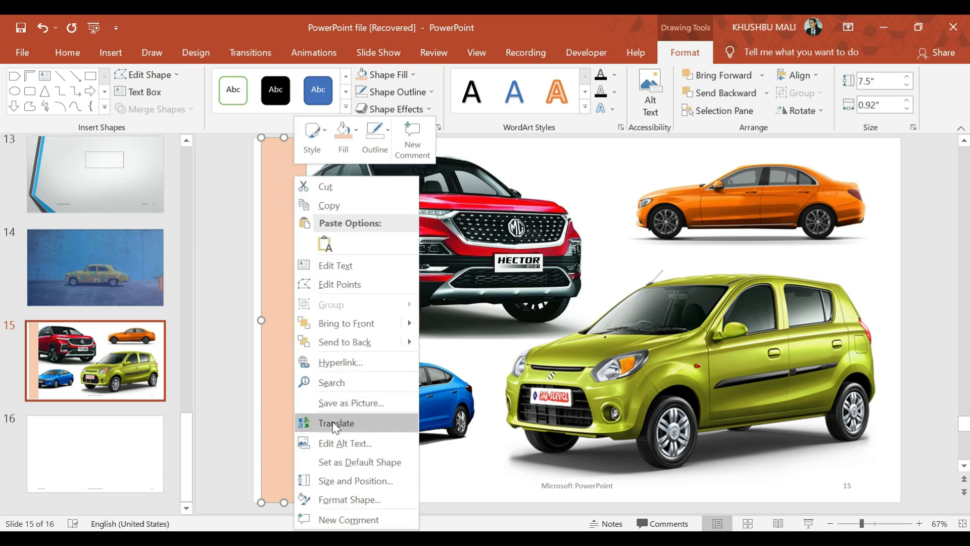
pyautogui.click(330, 500)
pyautogui.moveTo(846, 399); pyautogui.dragTo(877, 400)
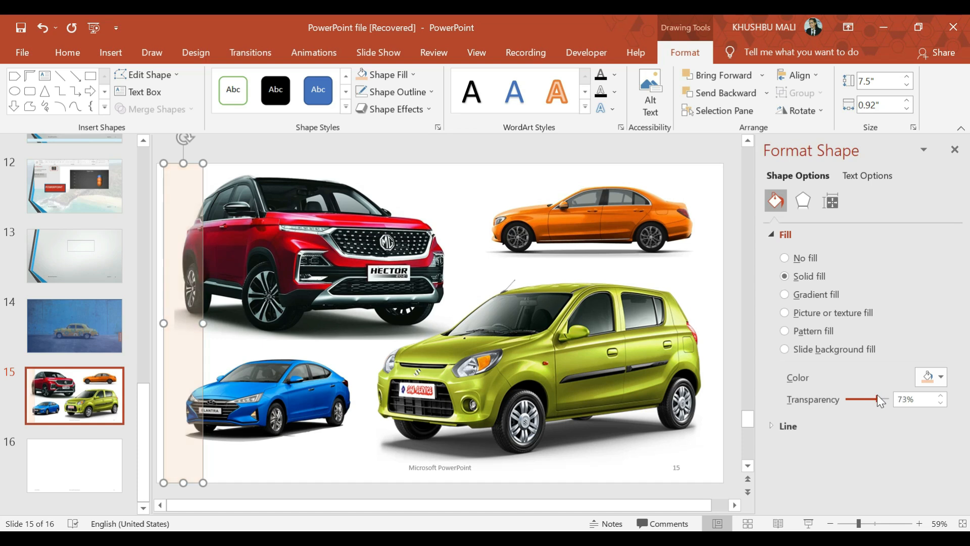
pyautogui.click(955, 149)
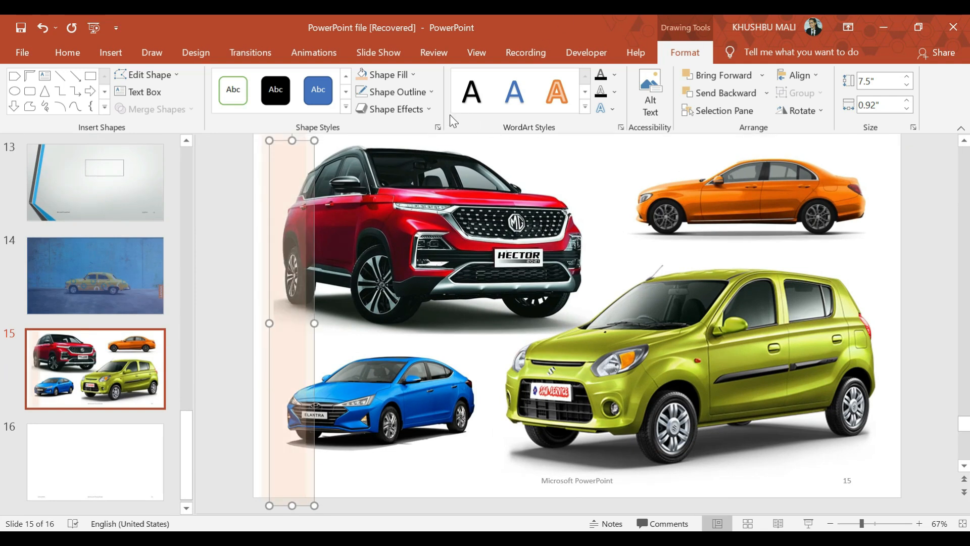
# - Fill the duplicate strip with light gold and place it just right of the original, leaving a narrow gap
pyautogui.click(410, 75)
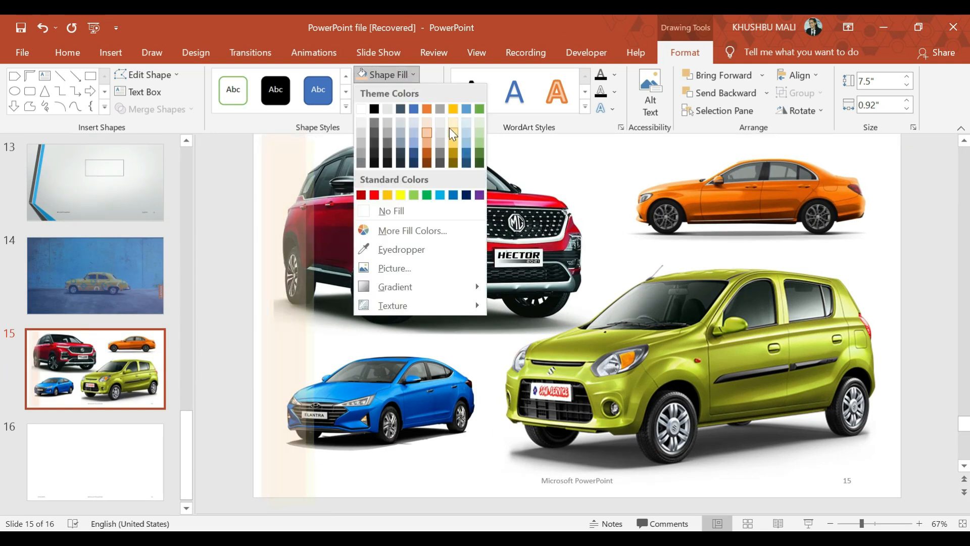
pyautogui.click(452, 134)
pyautogui.moveTo(283, 202); pyautogui.dragTo(336, 200)
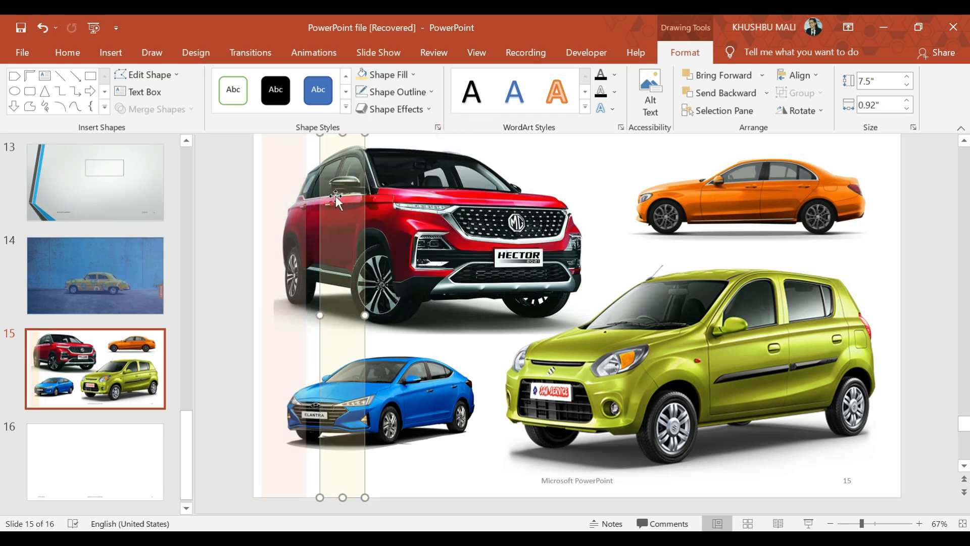
pyautogui.click(235, 223)
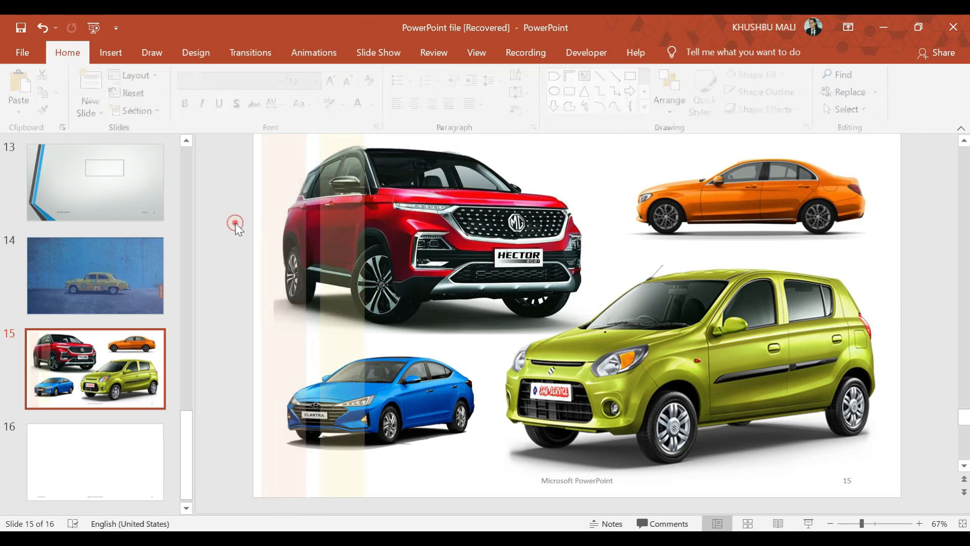
# - Duplicate the light orange and light gold strips together and place the copies to the right of the originals
pyautogui.click(296, 259)
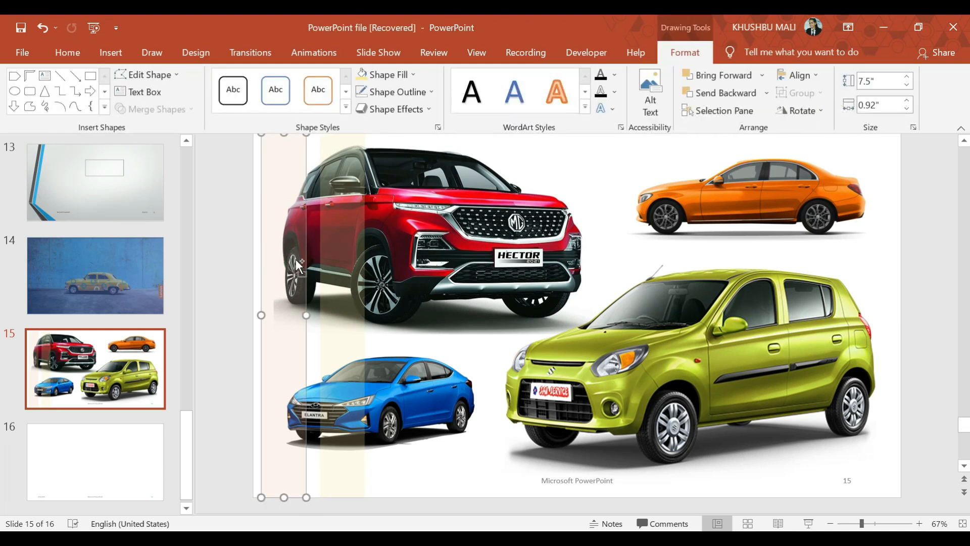
pyautogui.keyDown('shift'); pyautogui.click(341, 278); pyautogui.keyUp('shift')
pyautogui.hotkey('ctrl', 'v')
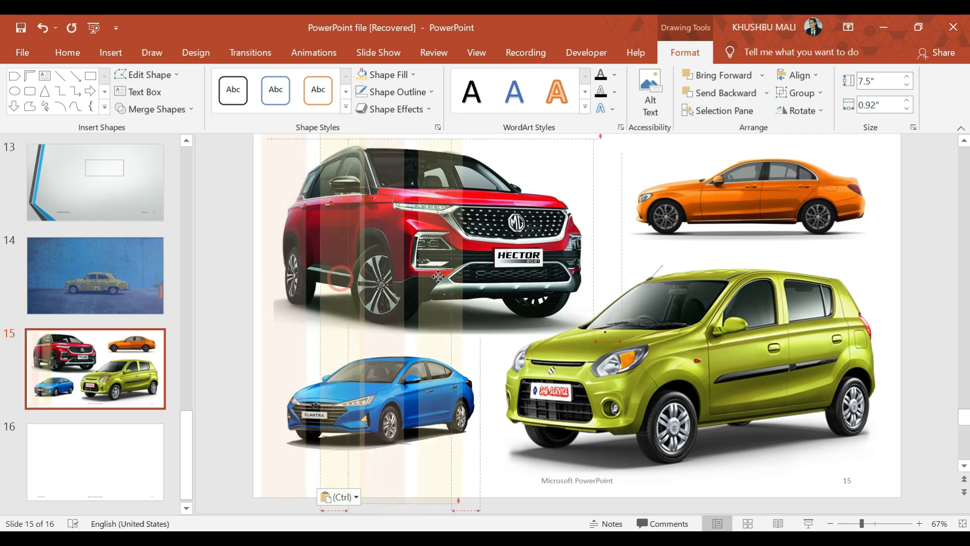
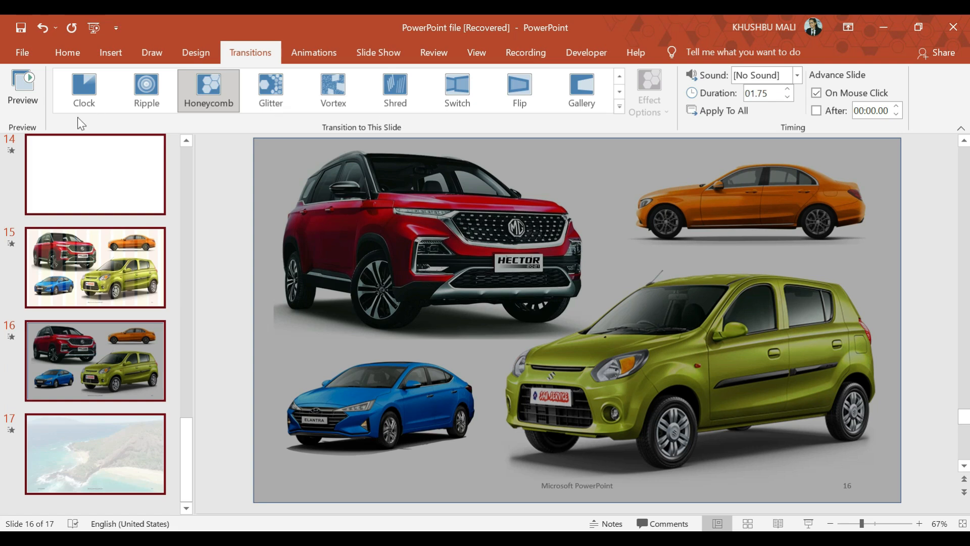
# - Preview the current Honeycomb transition and try the Switch, Flip and Gallery transitions on the selected slides
pyautogui.click(5, 94)
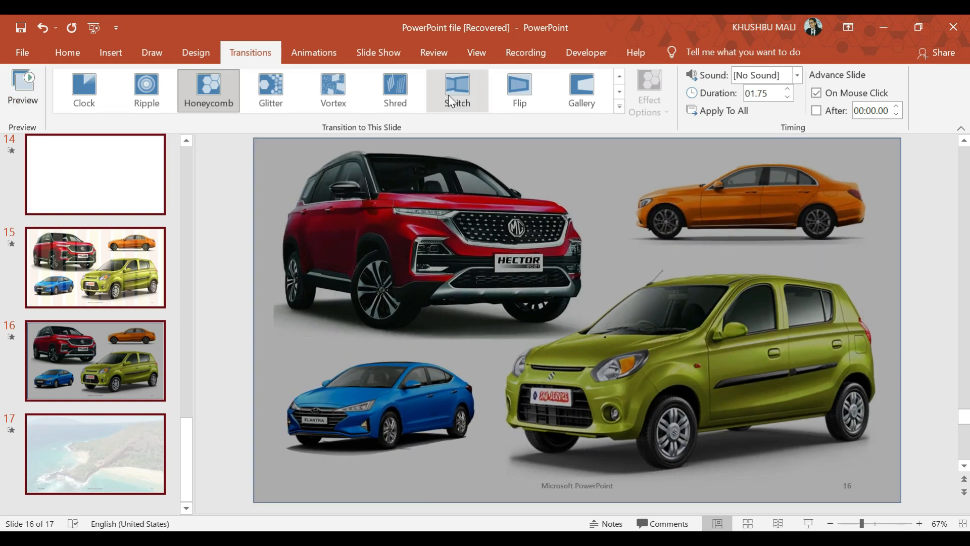
pyautogui.click(460, 110)
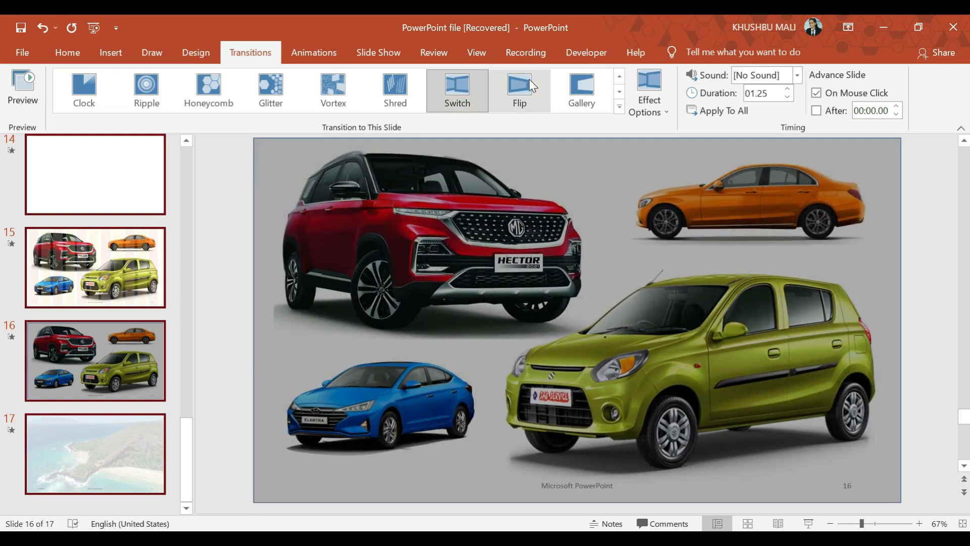
pyautogui.click(529, 78)
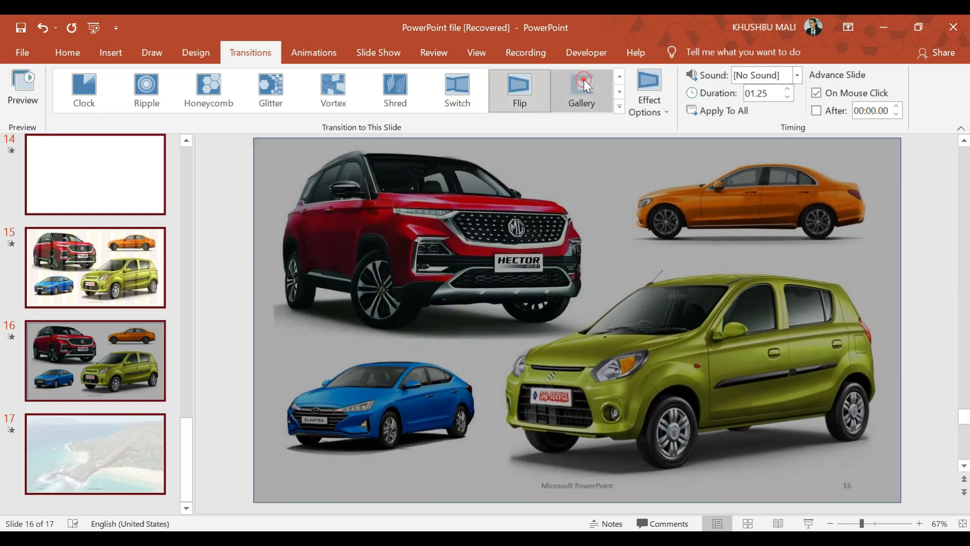
pyautogui.click(582, 82)
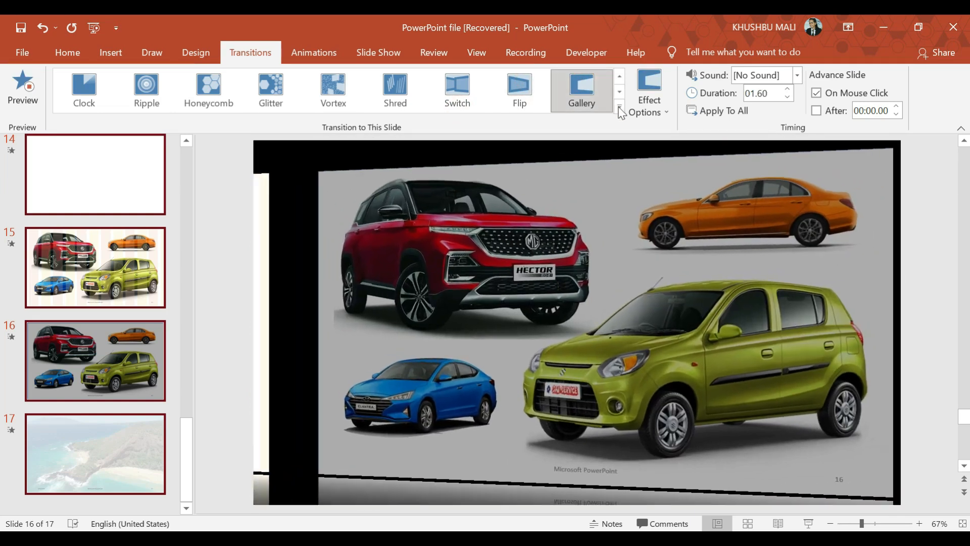
# - Apply the Comb transition to all the selected slides
pyautogui.click(619, 106)
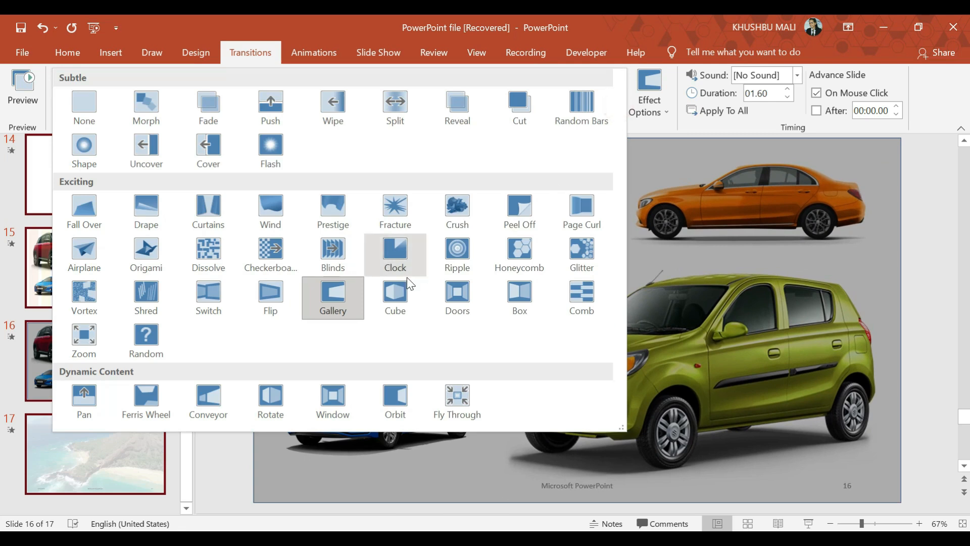
pyautogui.click(593, 298)
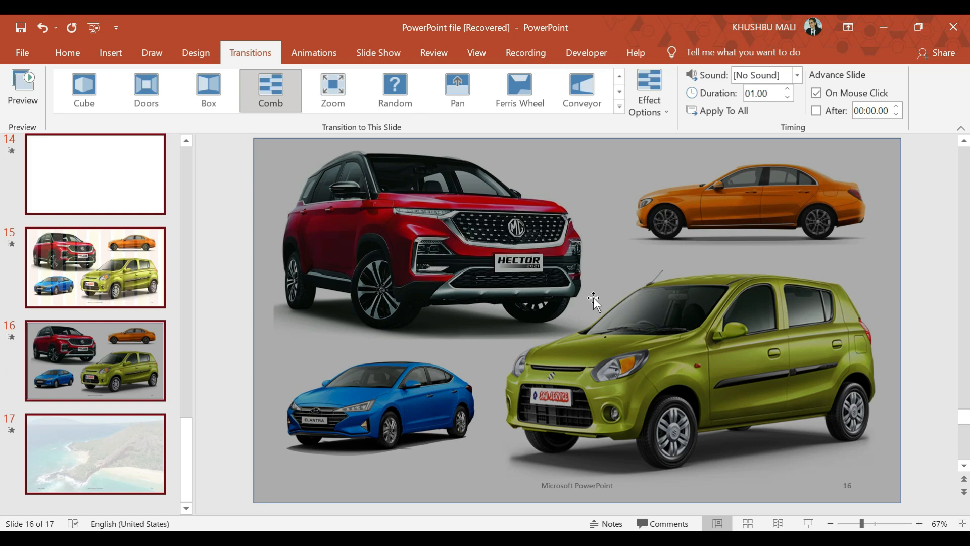
# - Try the Crush, Origami, Airplane, Fracture, Peel Off and Blinds transitions on the blank slide 14
pyautogui.click(133, 303)
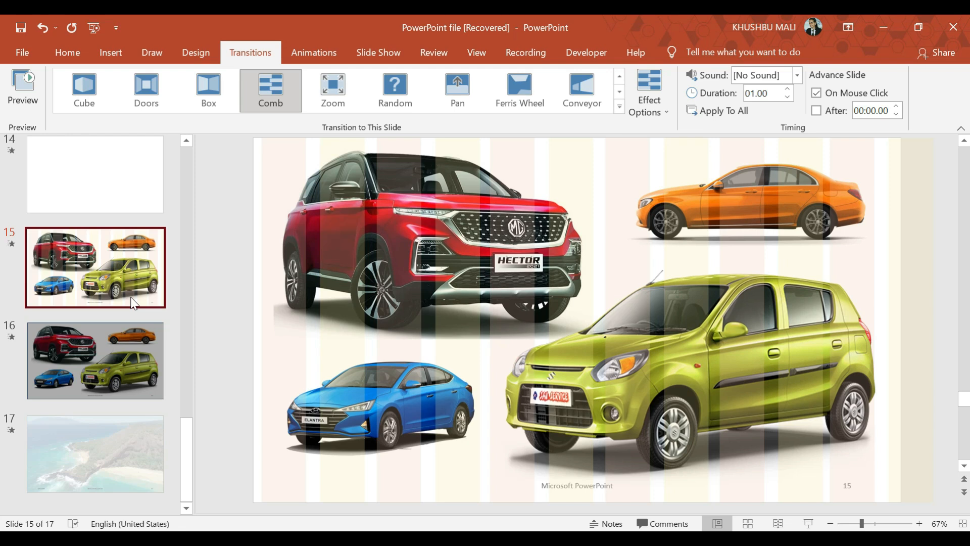
pyautogui.click(120, 186)
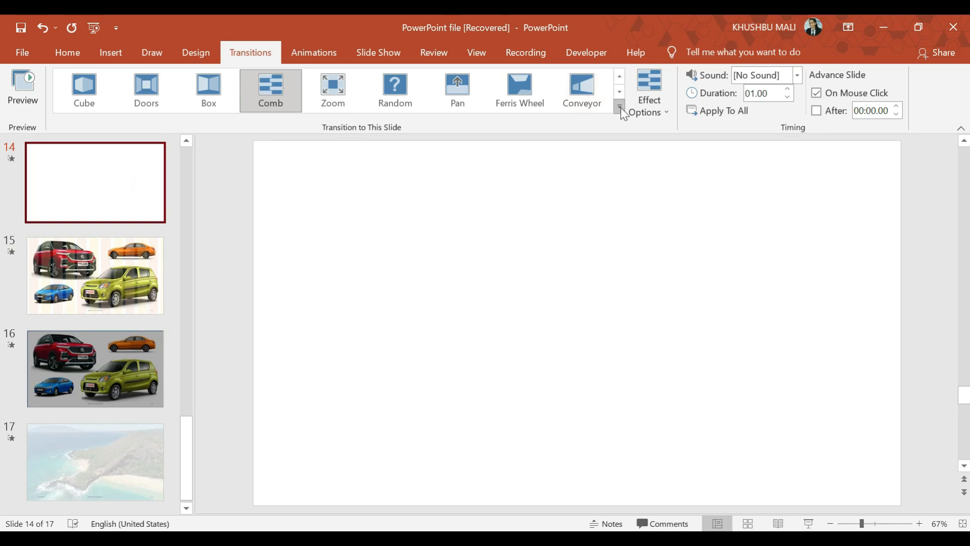
pyautogui.click(619, 107)
pyautogui.click(450, 205)
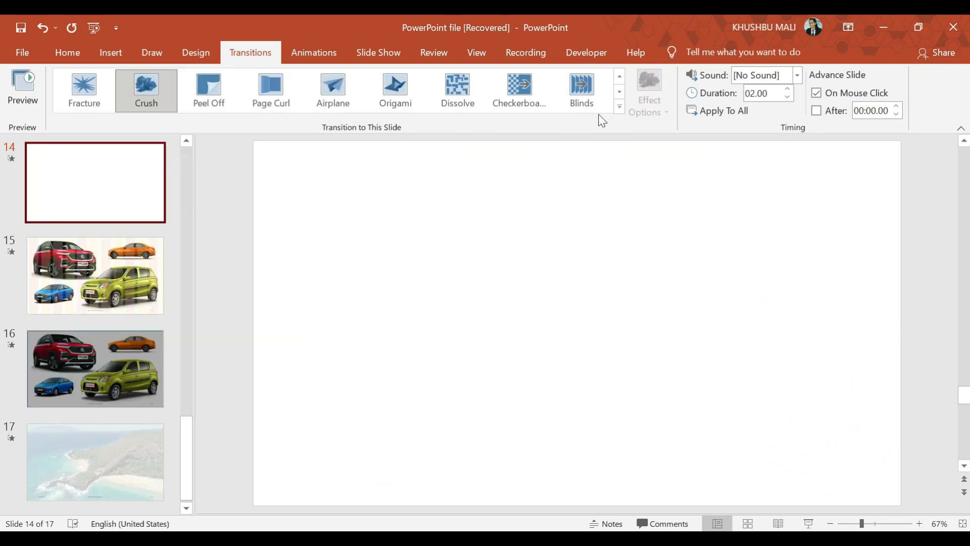
pyautogui.click(399, 99)
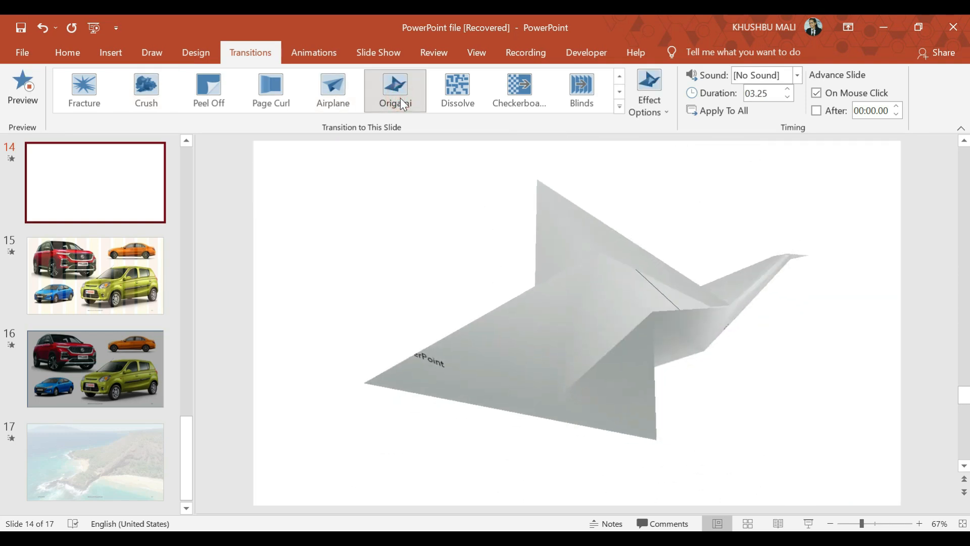
pyautogui.click(336, 88)
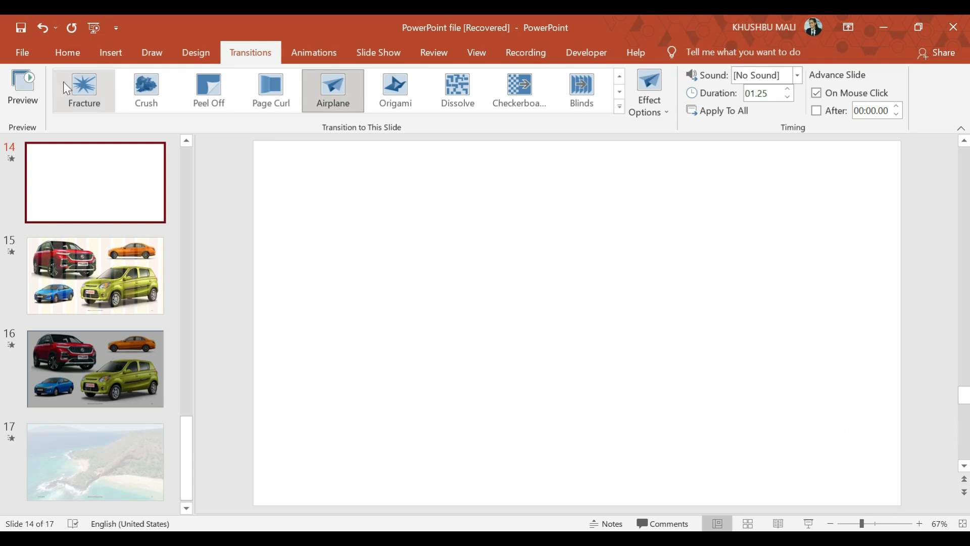
pyautogui.click(92, 94)
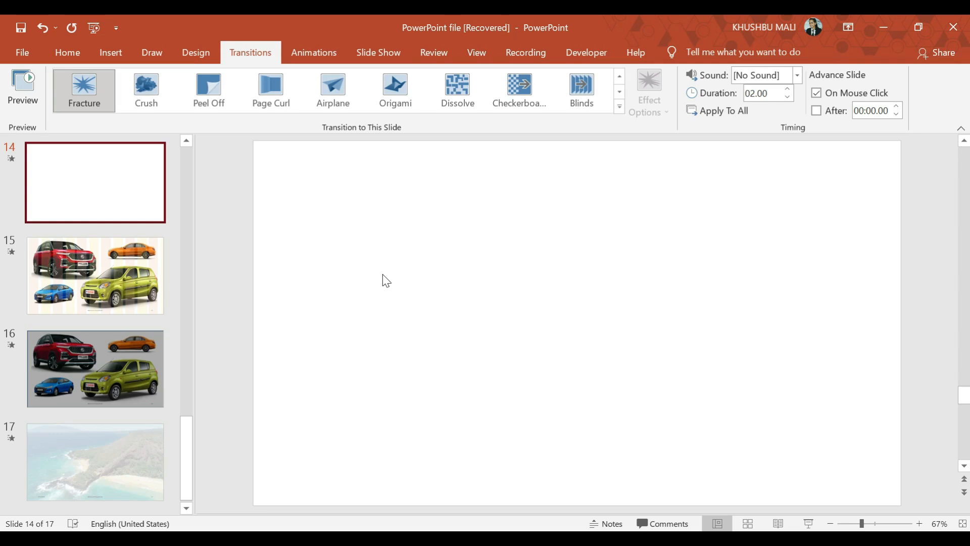
pyautogui.click(205, 94)
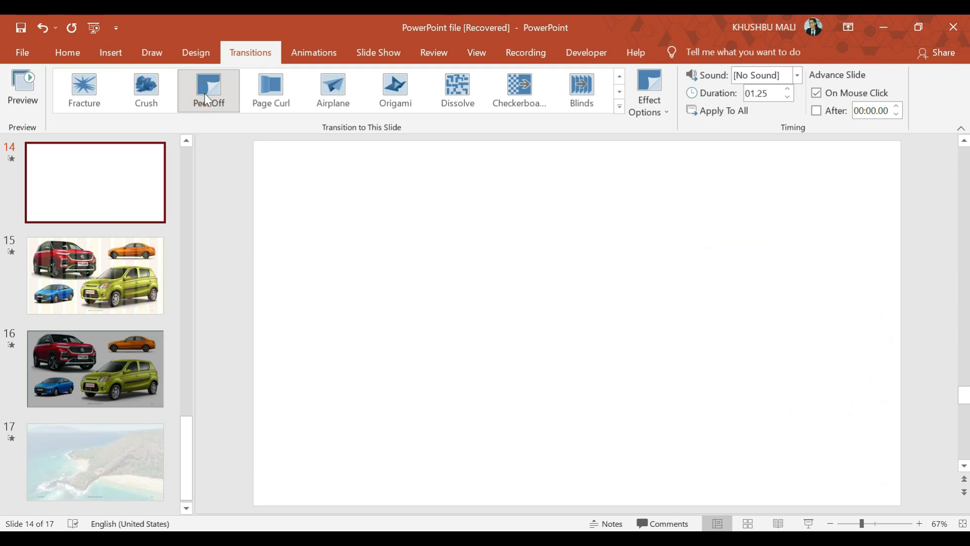
pyautogui.click(581, 86)
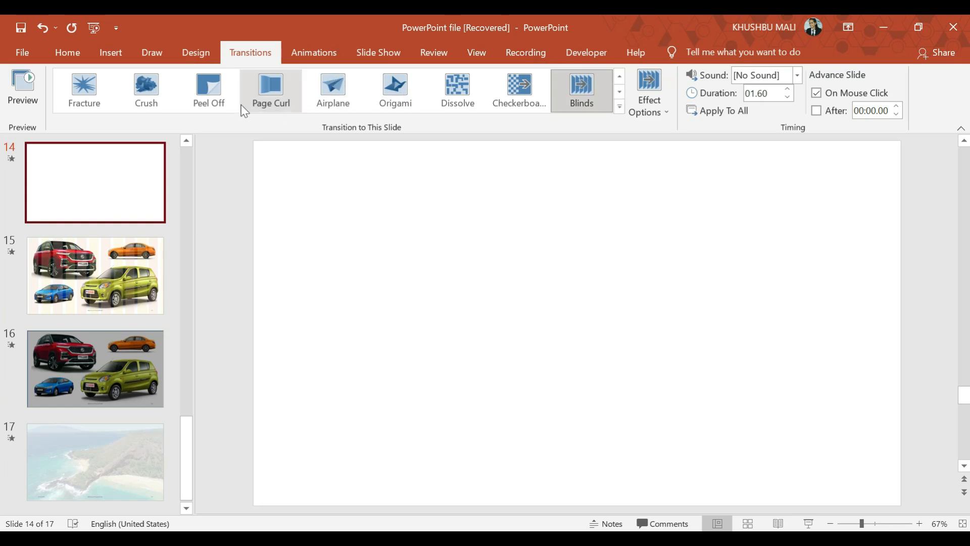
# - Try the Ferris Wheel transition on slide 14 with the From Left effect option
pyautogui.click(619, 106)
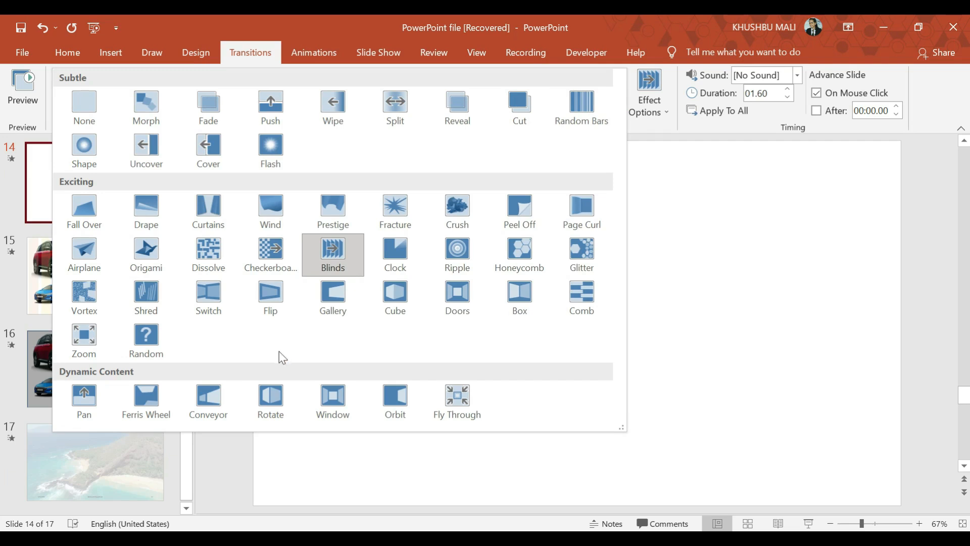
pyautogui.click(154, 406)
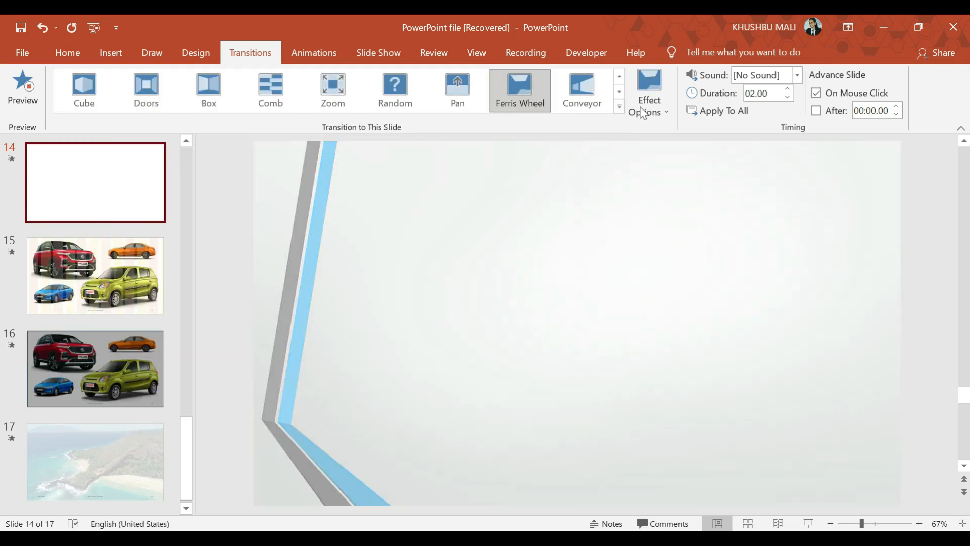
pyautogui.click(651, 111)
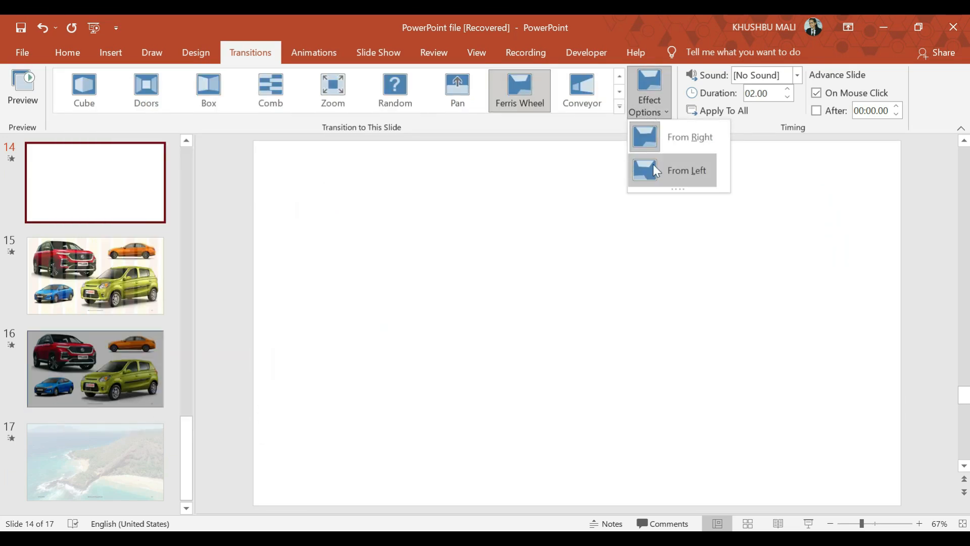
pyautogui.click(652, 167)
# - Try the Comb transition on slide 14 with its vertical effect option
pyautogui.click(289, 92)
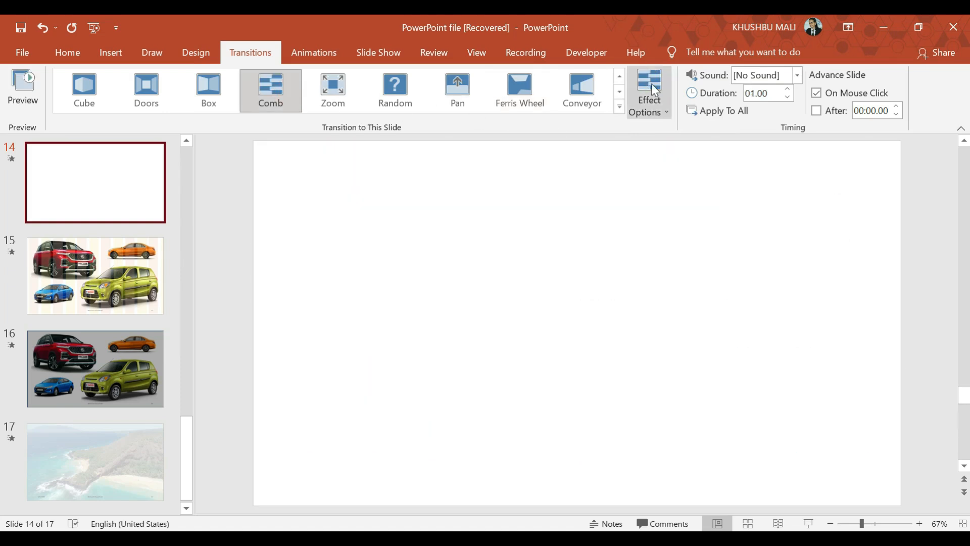
pyautogui.click(650, 84)
pyautogui.click(658, 166)
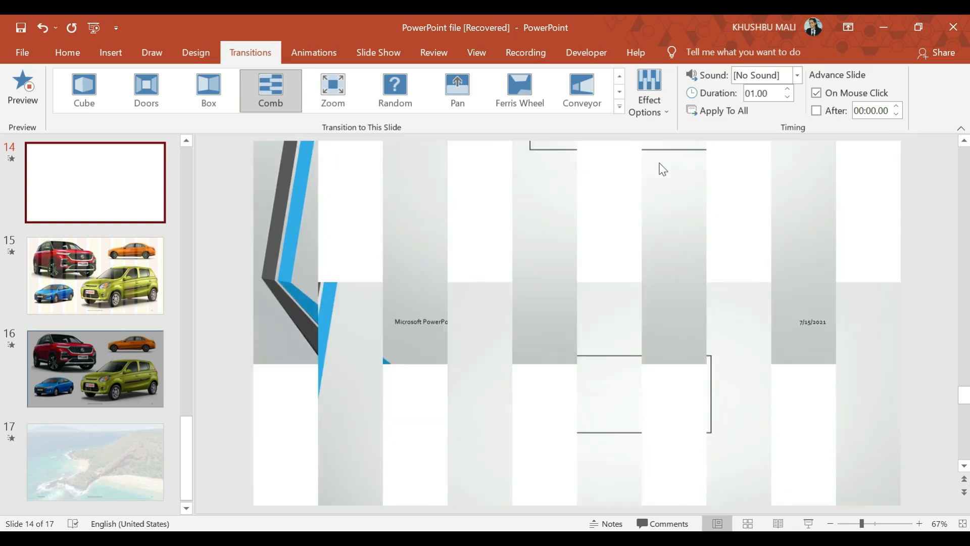
# - Apply the Doors transition to slide 14 with its horizontal effect option
pyautogui.click(145, 94)
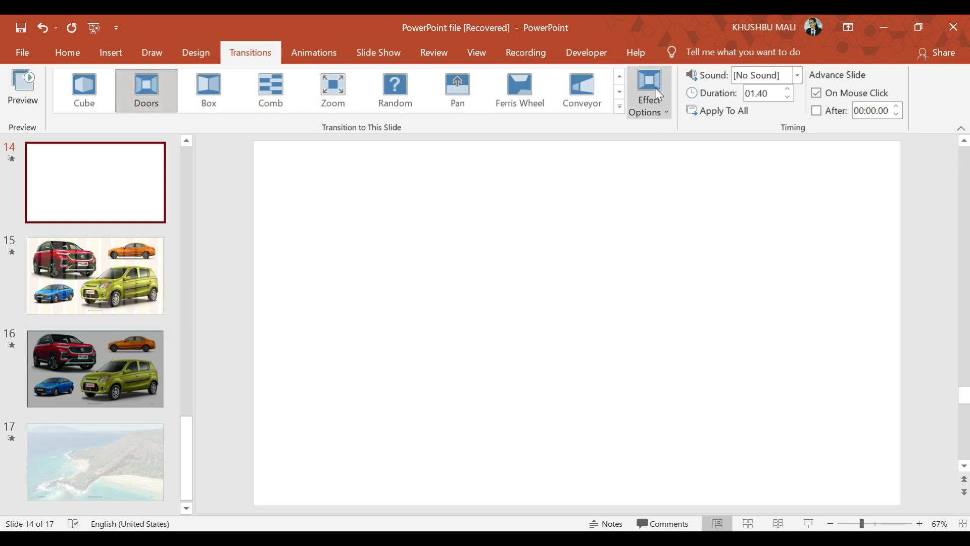
pyautogui.click(655, 87)
pyautogui.click(670, 168)
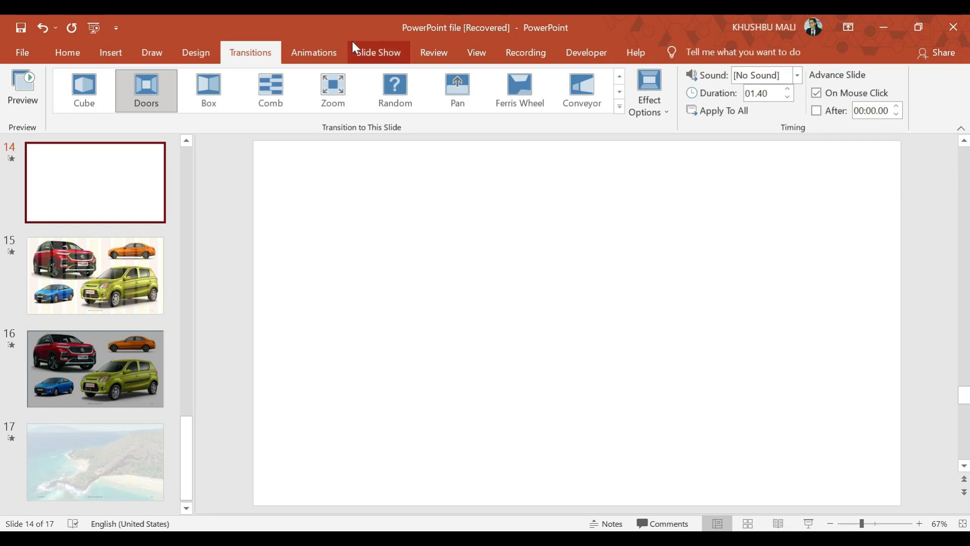
pyautogui.click(326, 55)
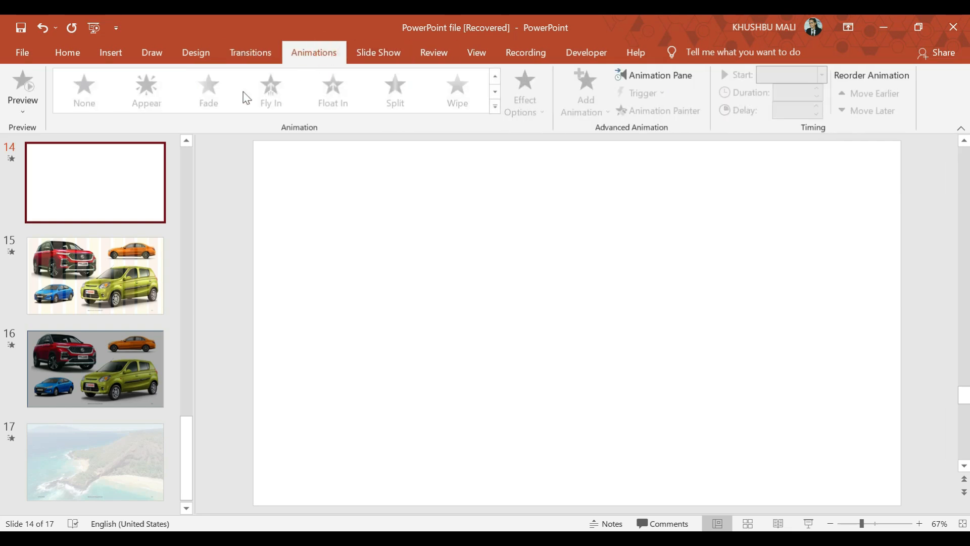
pyautogui.click(242, 91)
pyautogui.click(516, 302)
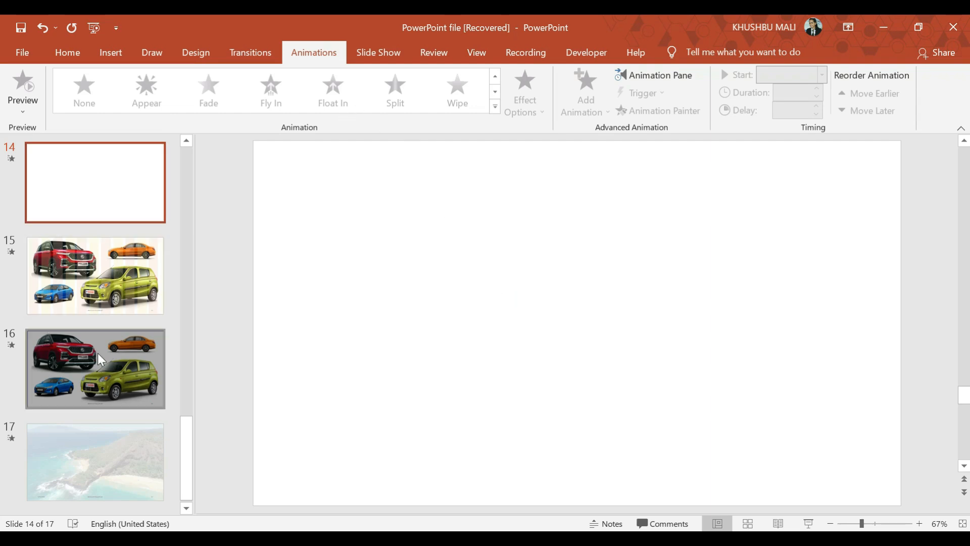
pyautogui.click(108, 305)
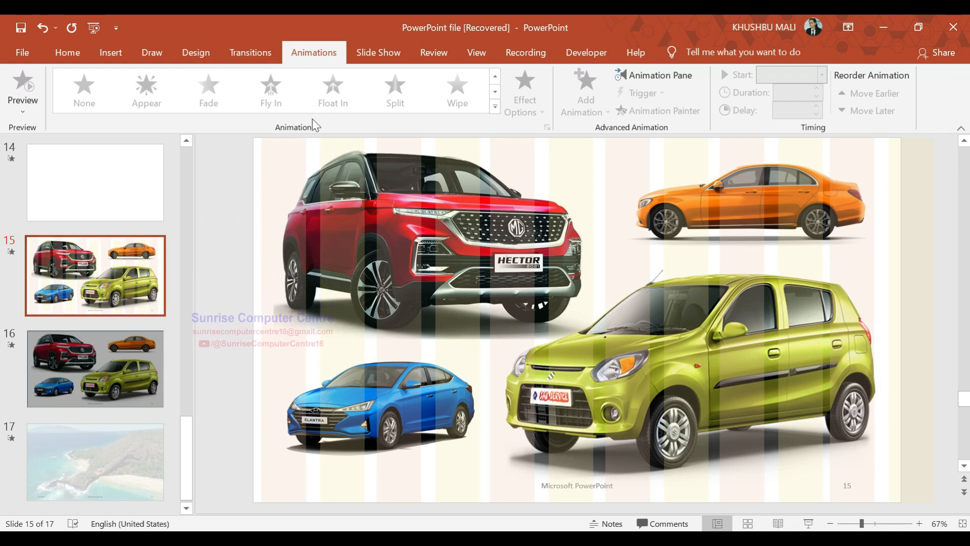
pyautogui.click(615, 302)
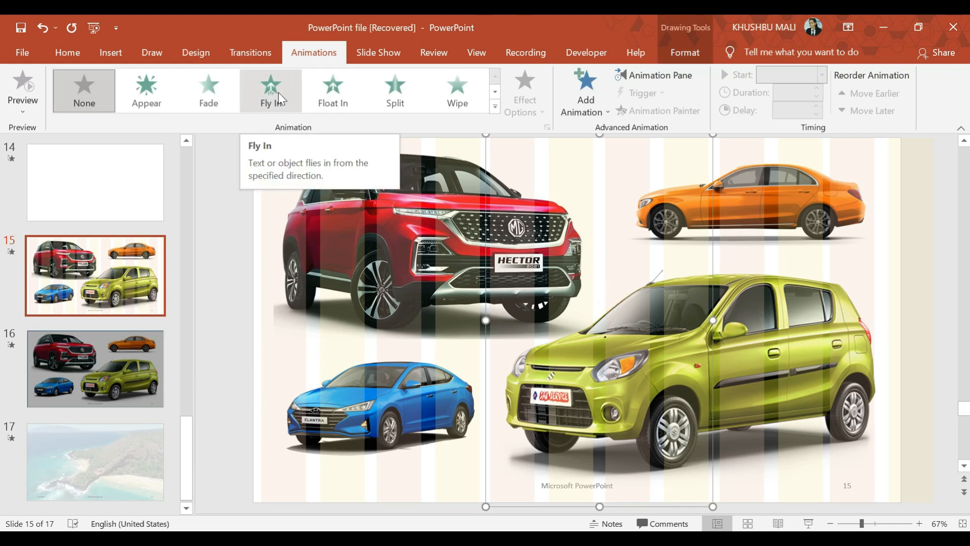
pyautogui.scroll(1, 40, 468)
pyautogui.scroll(10, 40, 469)
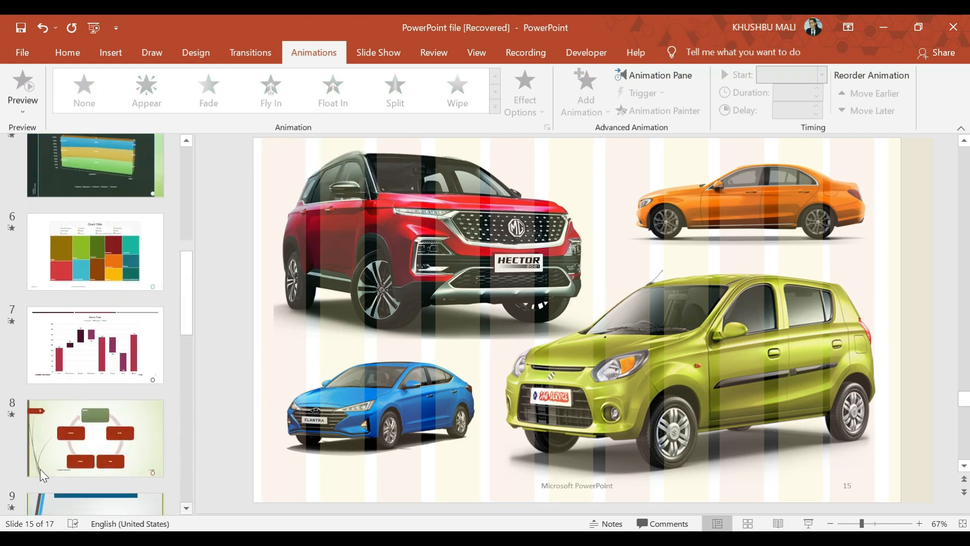
pyautogui.click(123, 282)
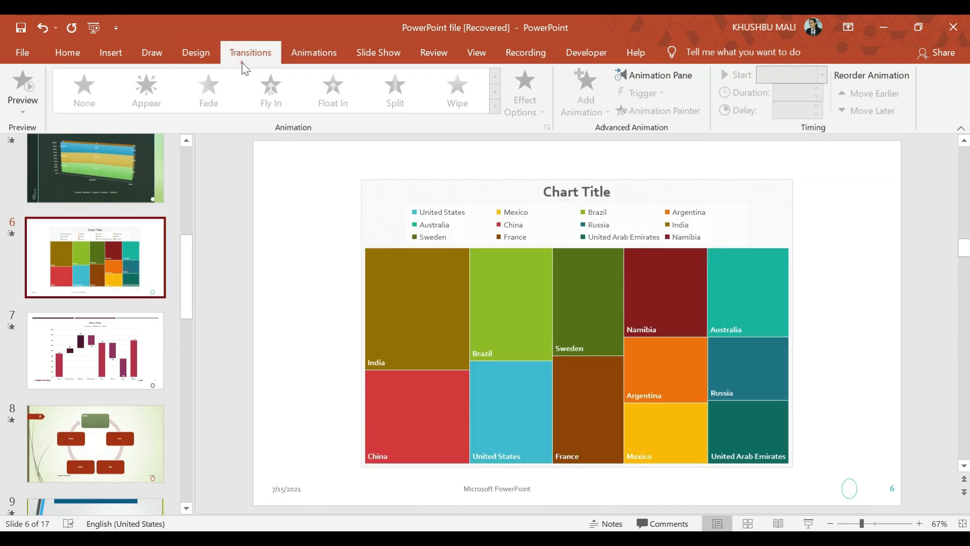
pyautogui.click(243, 55)
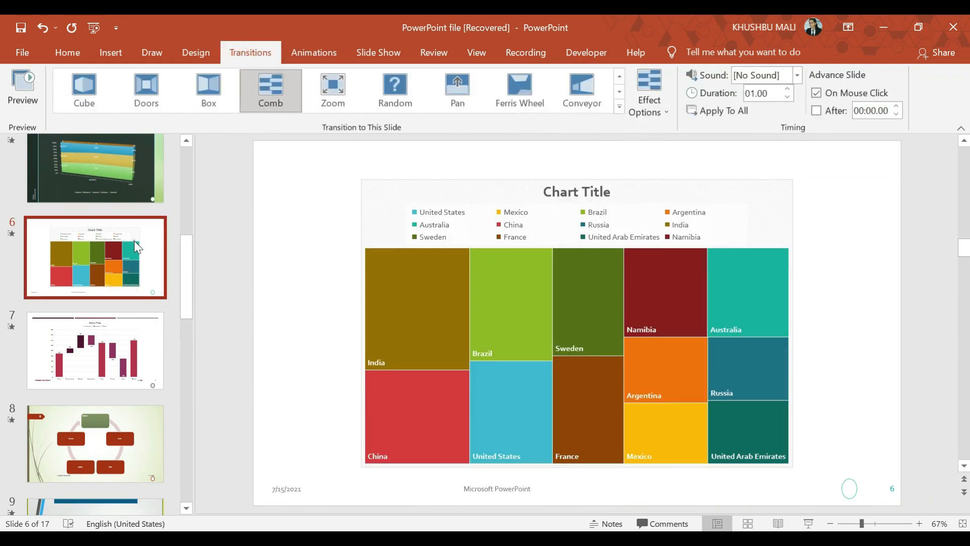
# - Apply the Fly In animation to the waterfall chart on slide 7, entering From Bottom-Left
pyautogui.click(129, 328)
pyautogui.click(290, 54)
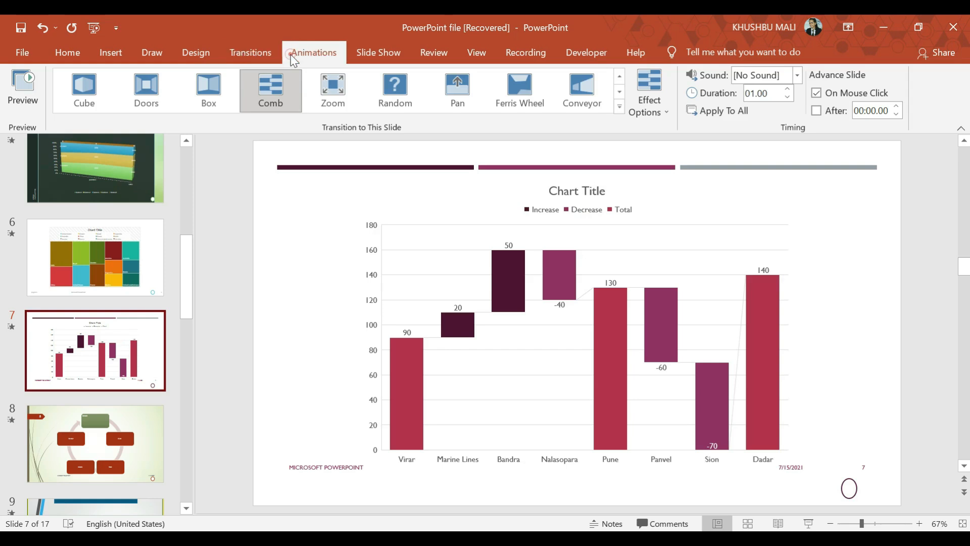
pyautogui.click(307, 205)
pyautogui.click(482, 259)
pyautogui.click(482, 258)
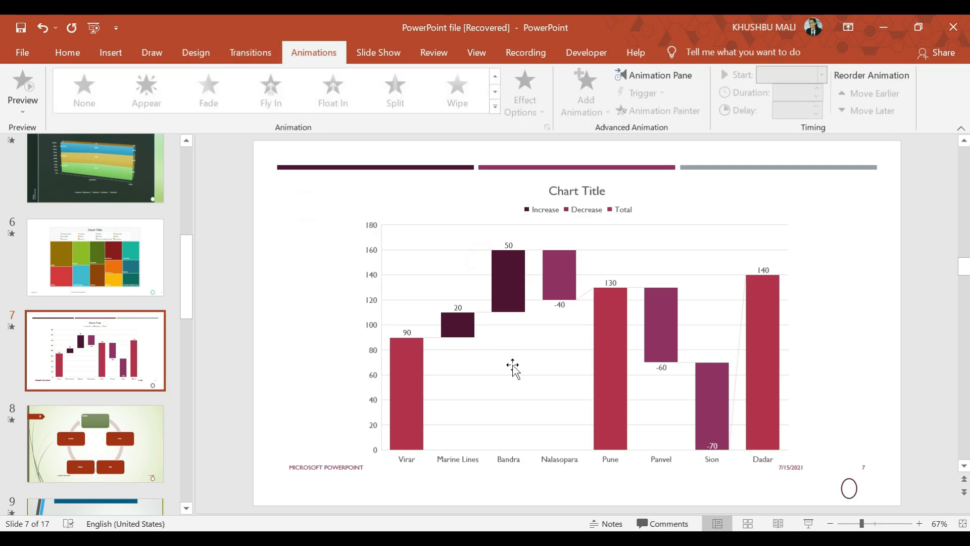
pyautogui.click(682, 399)
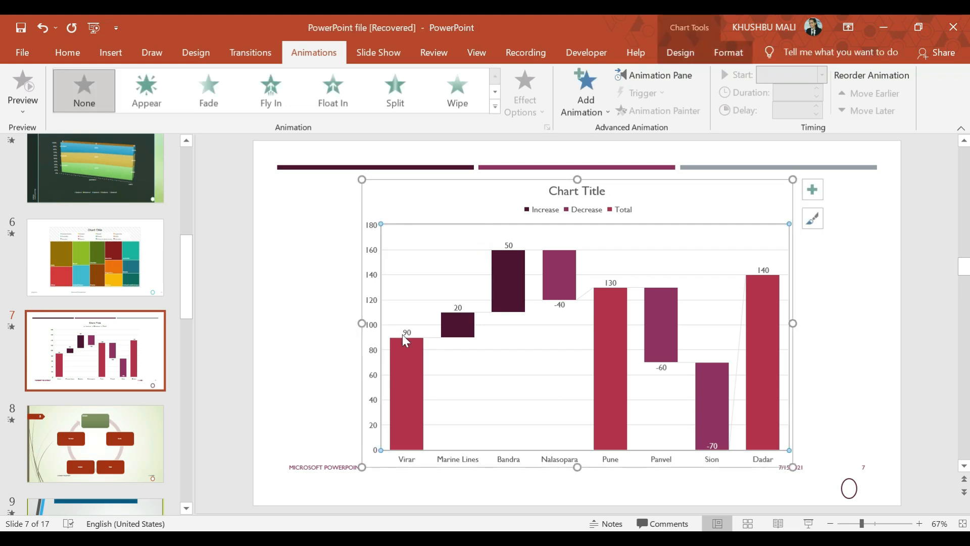
pyautogui.click(276, 96)
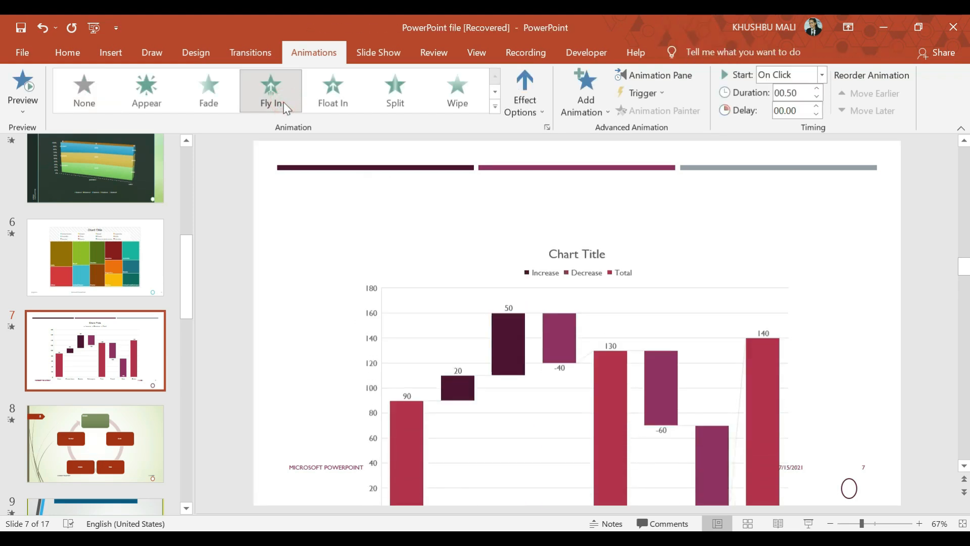
pyautogui.click(525, 96)
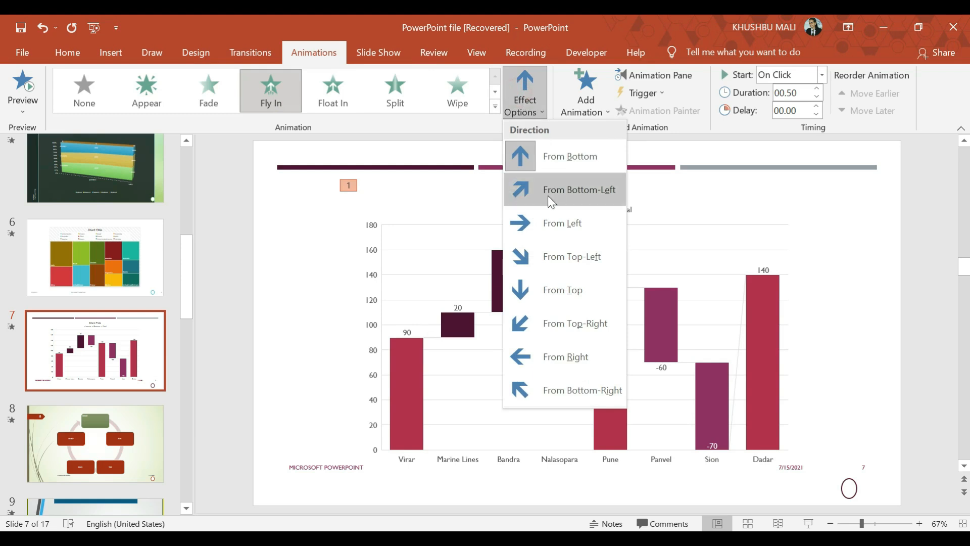
pyautogui.click(547, 205)
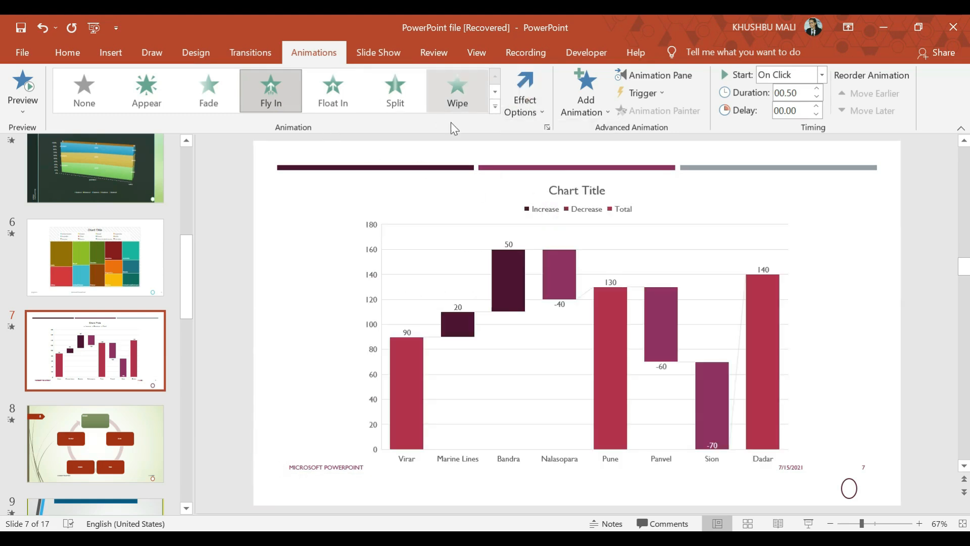
# - Try the Split entrance animation on the treemap chart on slide 6 with the Vertical Out direction
pyautogui.click(120, 280)
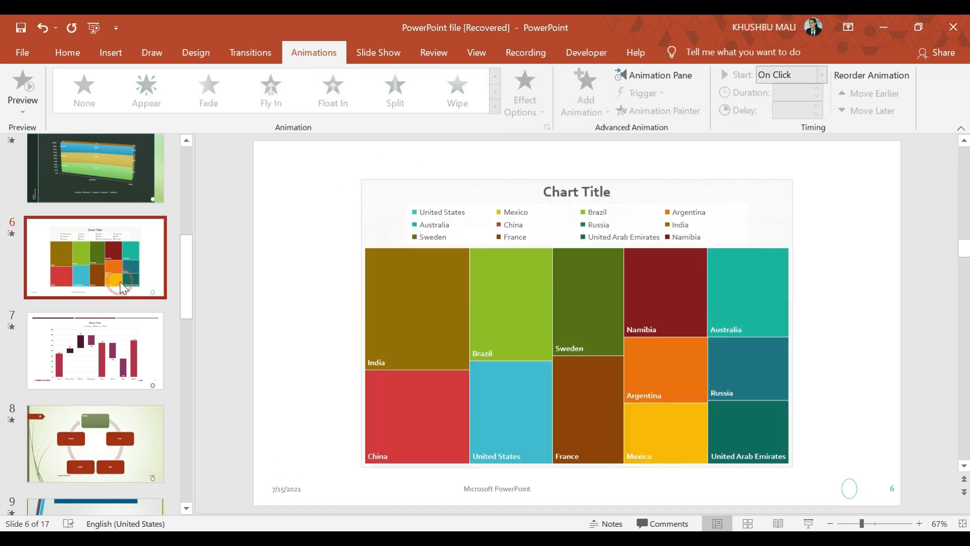
pyautogui.click(535, 227)
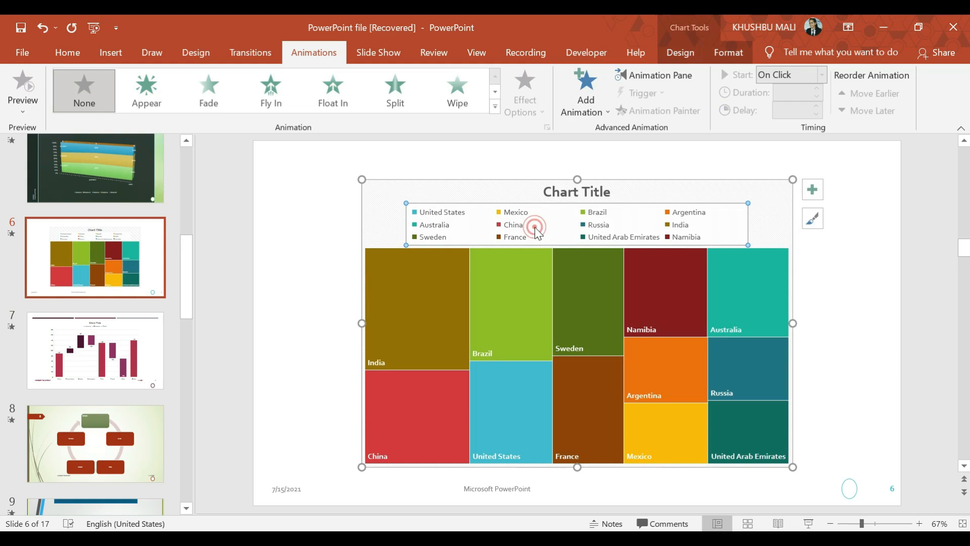
pyautogui.click(410, 98)
pyautogui.click(528, 101)
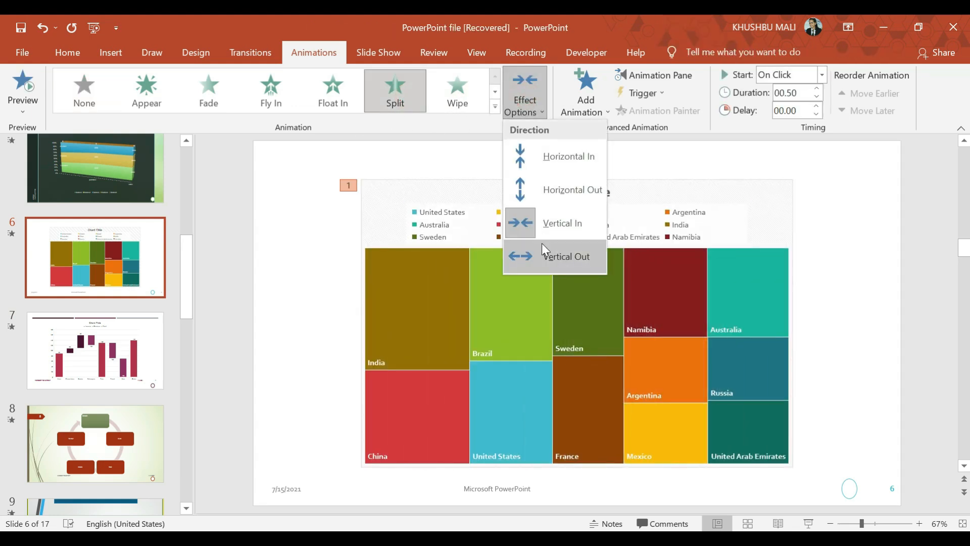
pyautogui.click(541, 252)
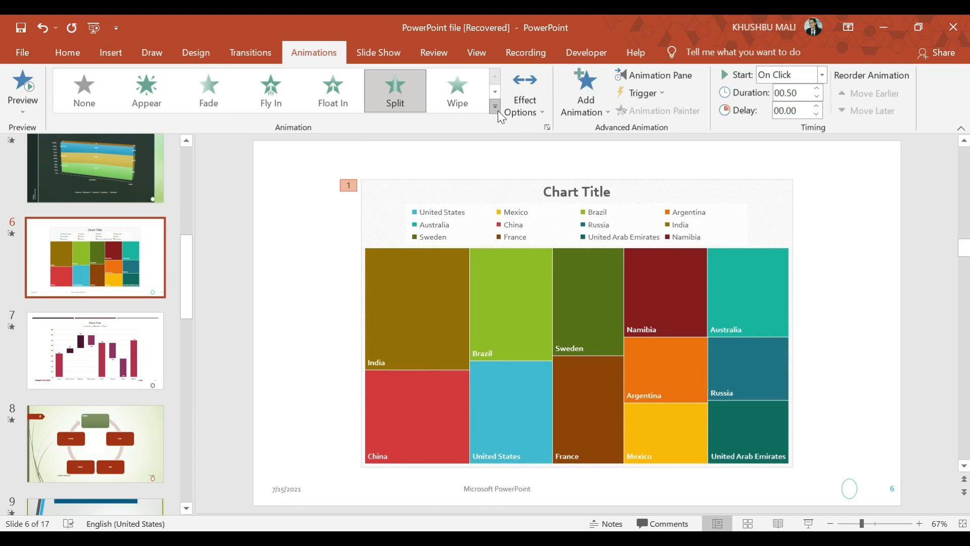
# - Try the Pulse and Spin emphasis animations on slide 6's treemap chart, choosing an effect option for Spin
pyautogui.click(495, 107)
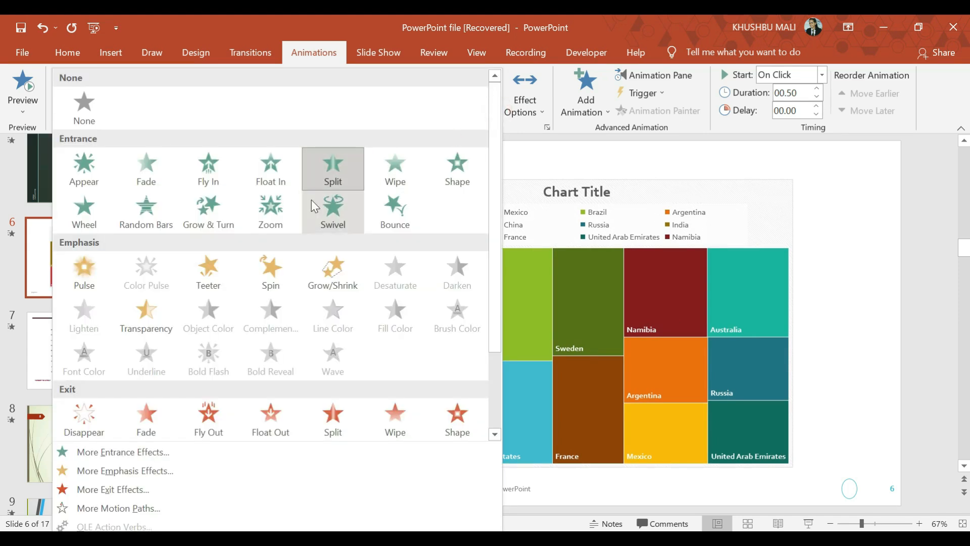
pyautogui.click(87, 278)
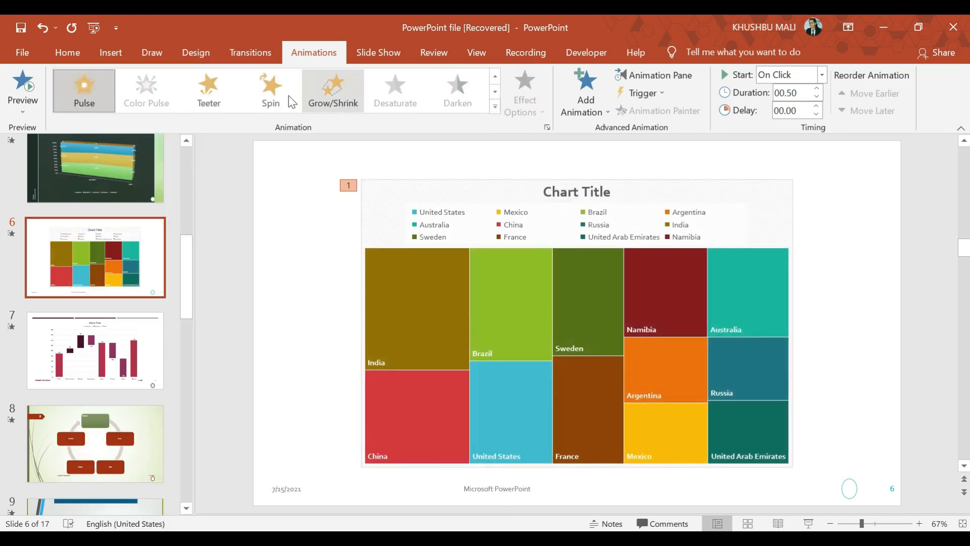
pyautogui.click(262, 89)
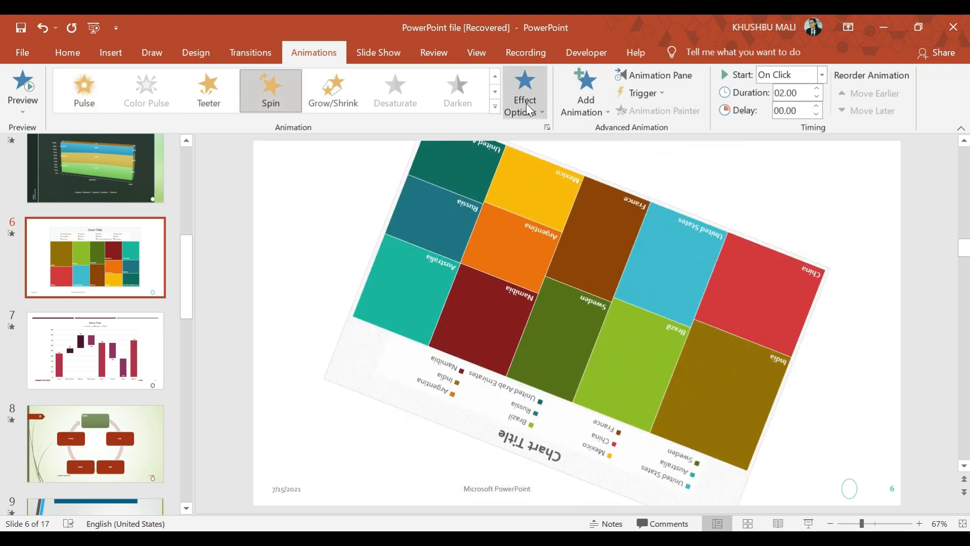
pyautogui.click(526, 103)
pyautogui.click(519, 249)
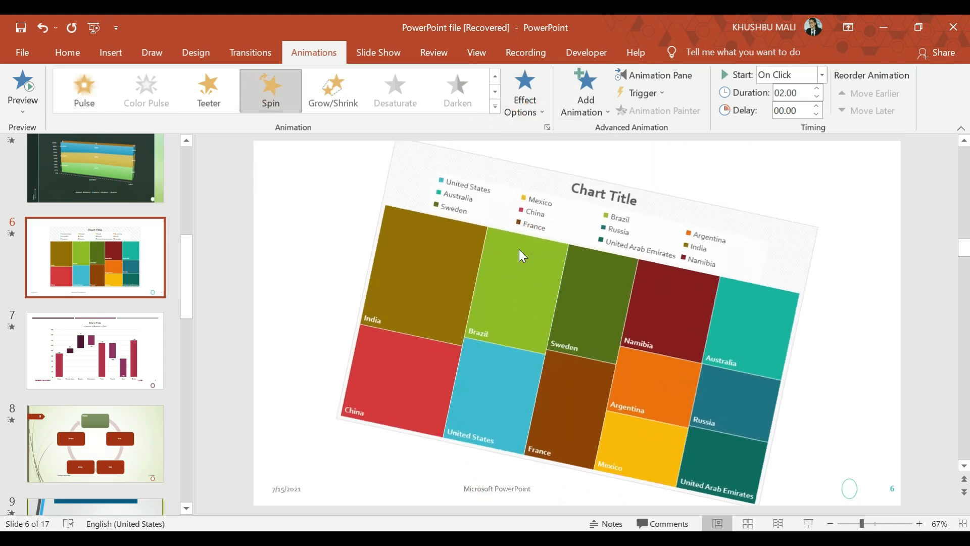
# - Apply the Wipe entrance animation to slide 6's treemap chart with the From Top direction, and briefly view the Animation Pane
pyautogui.click(496, 106)
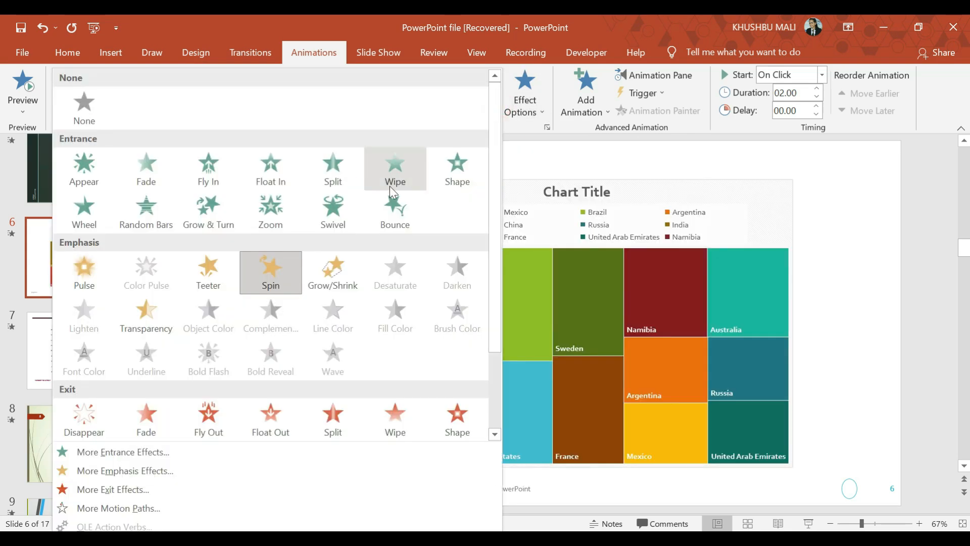
pyautogui.click(377, 163)
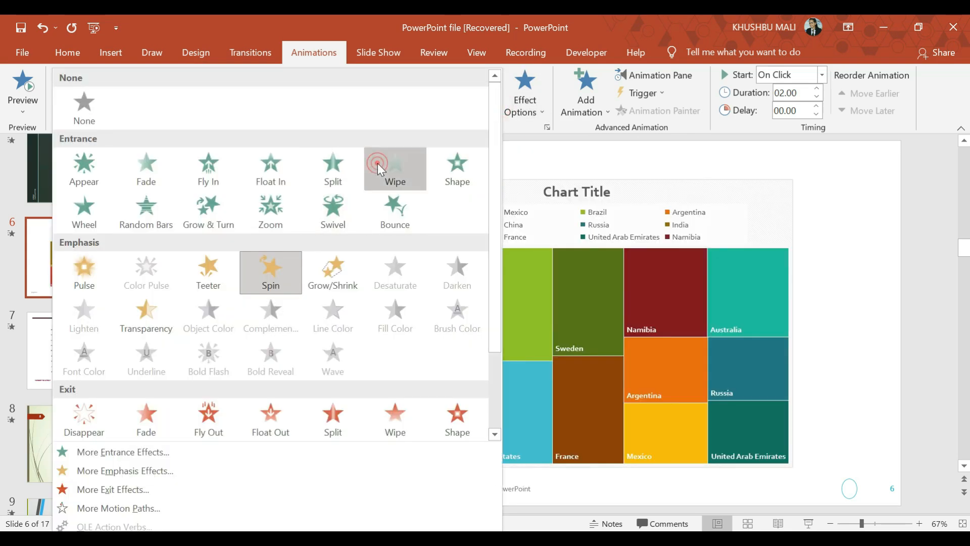
pyautogui.click(525, 104)
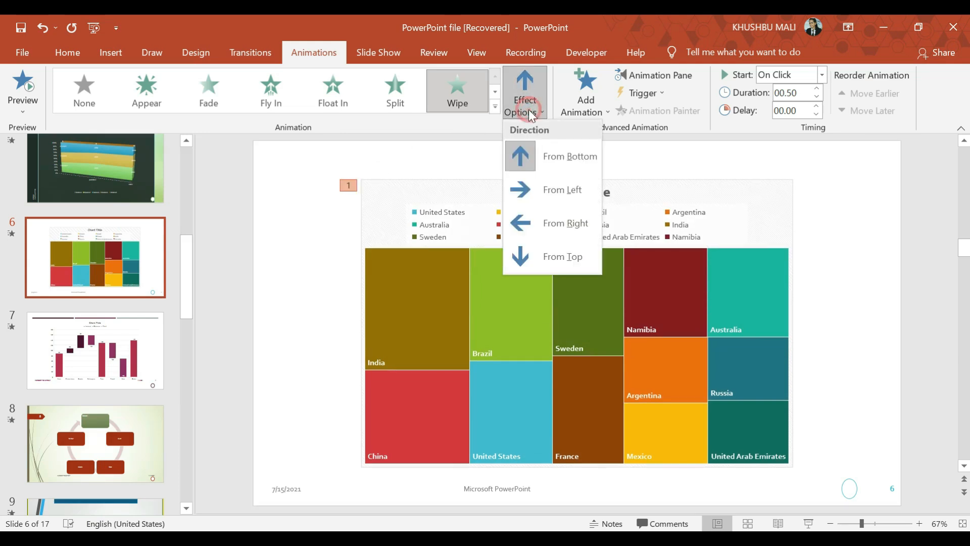
pyautogui.click(523, 247)
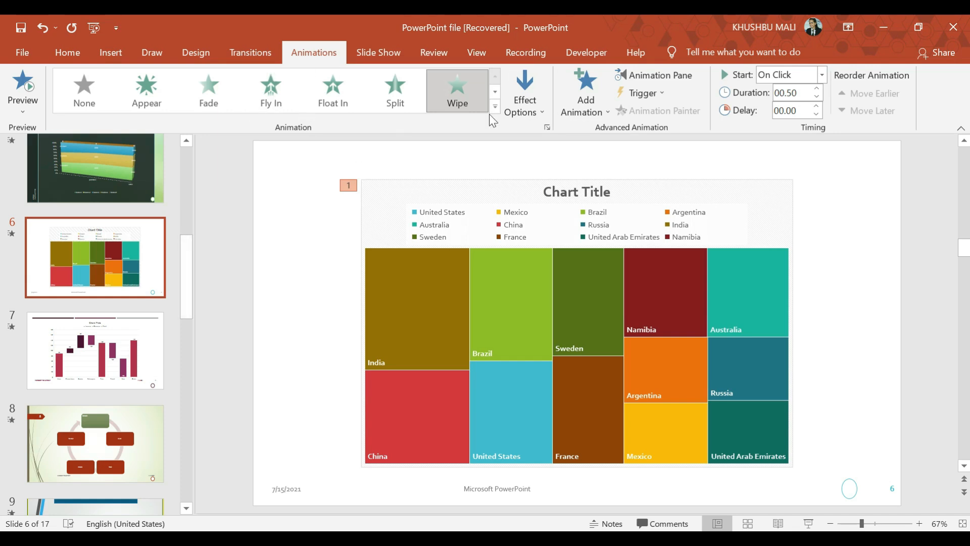
pyautogui.click(657, 73)
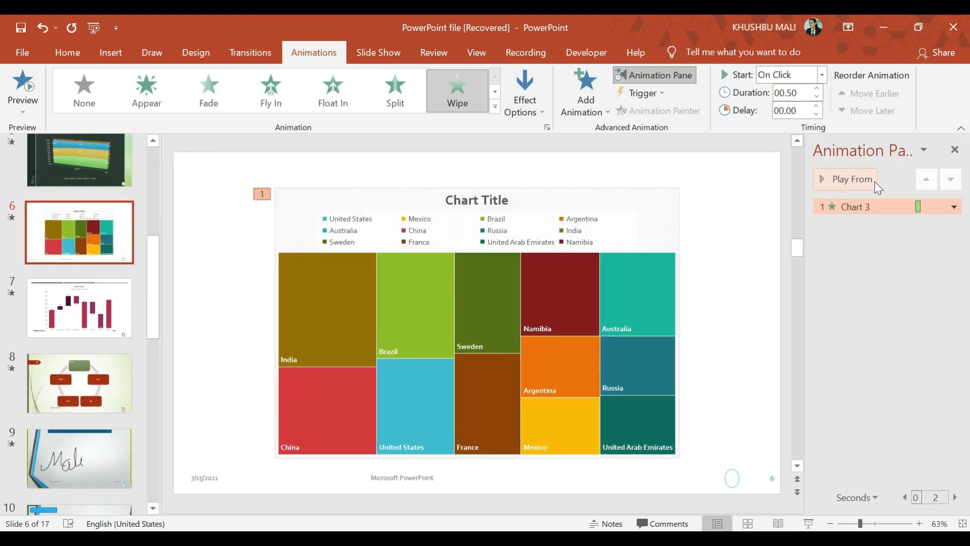
pyautogui.click(954, 151)
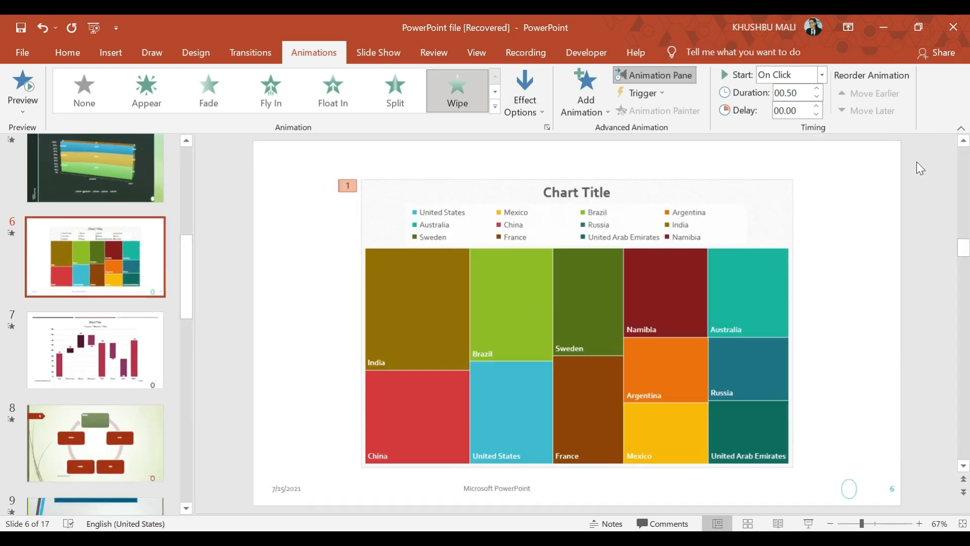
# - Go to slide 17 with the faded coastline picture
pyautogui.moveTo(186, 255); pyautogui.dragTo(206, 506)
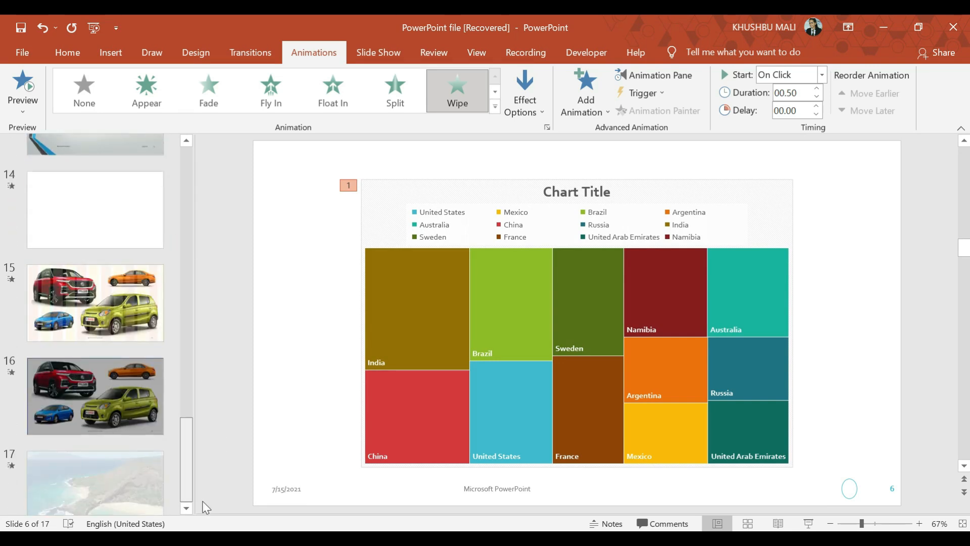
pyautogui.click(133, 469)
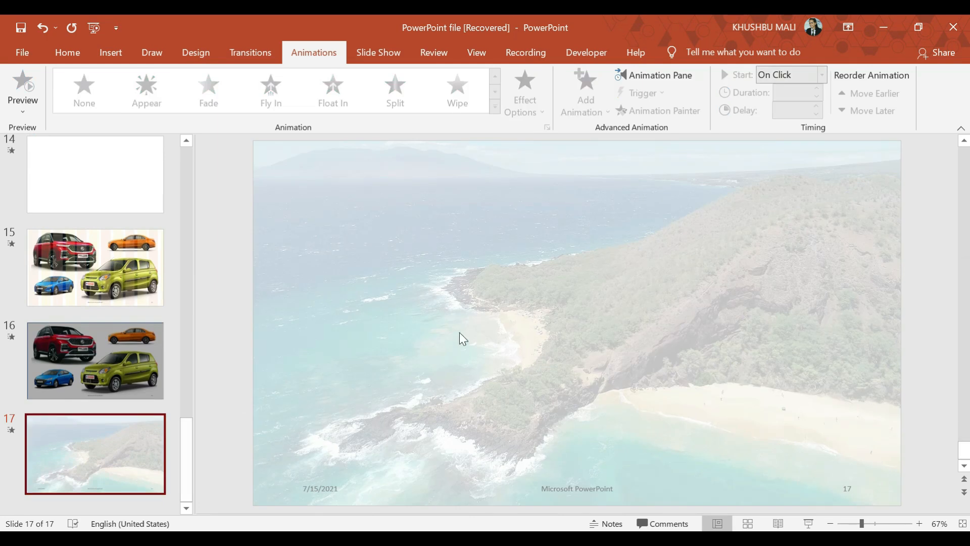